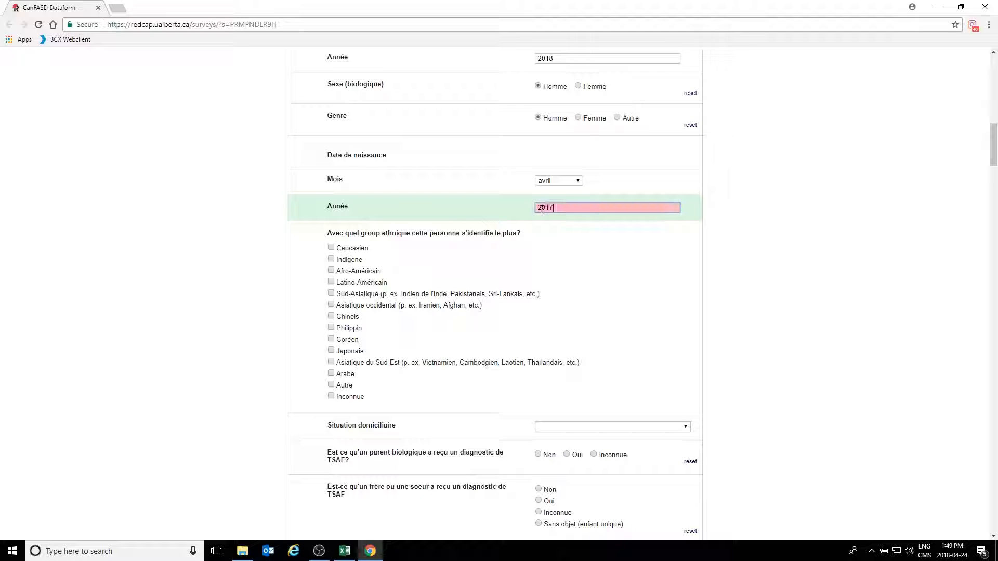
Mark Caucasien and Sud-Asiatique as the ethnic groups the person identifies with most
key("Tab")
key("space")
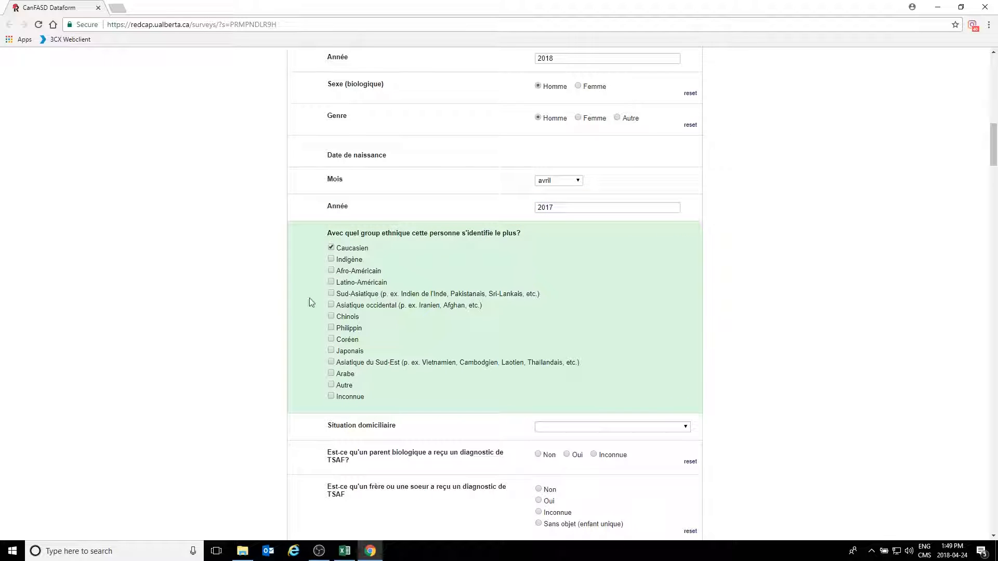
left_click(330, 293)
Set the home situation (Situation domiciliaire) to Avec mère biologique
scroll(525, 332, "down", 5)
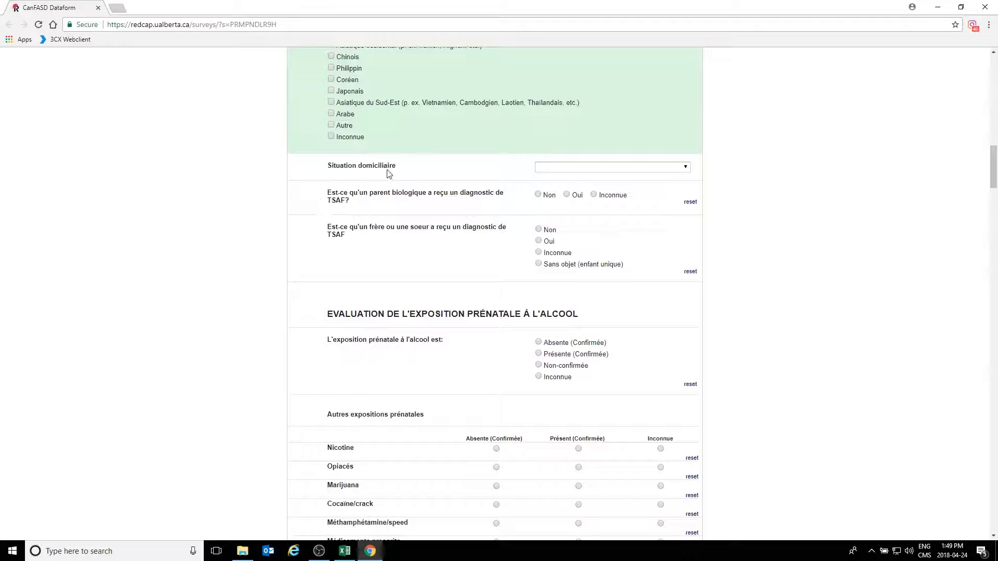
left_click(687, 169)
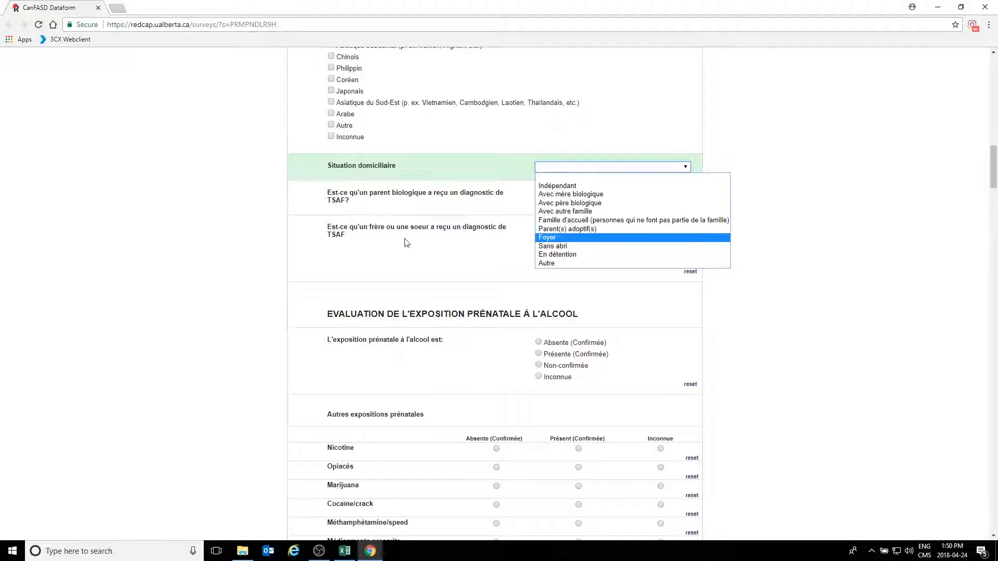
left_click(562, 195)
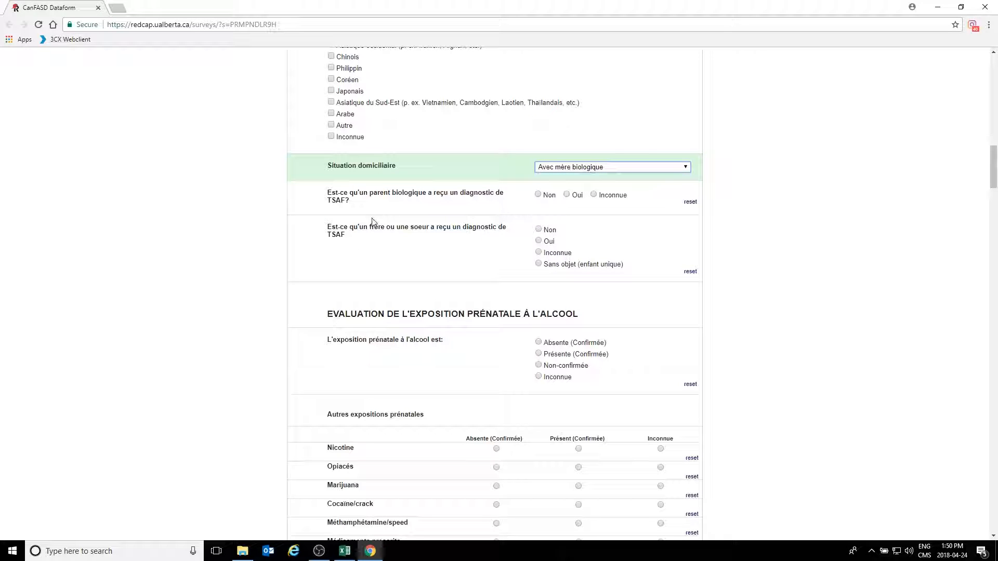
left_click(685, 168)
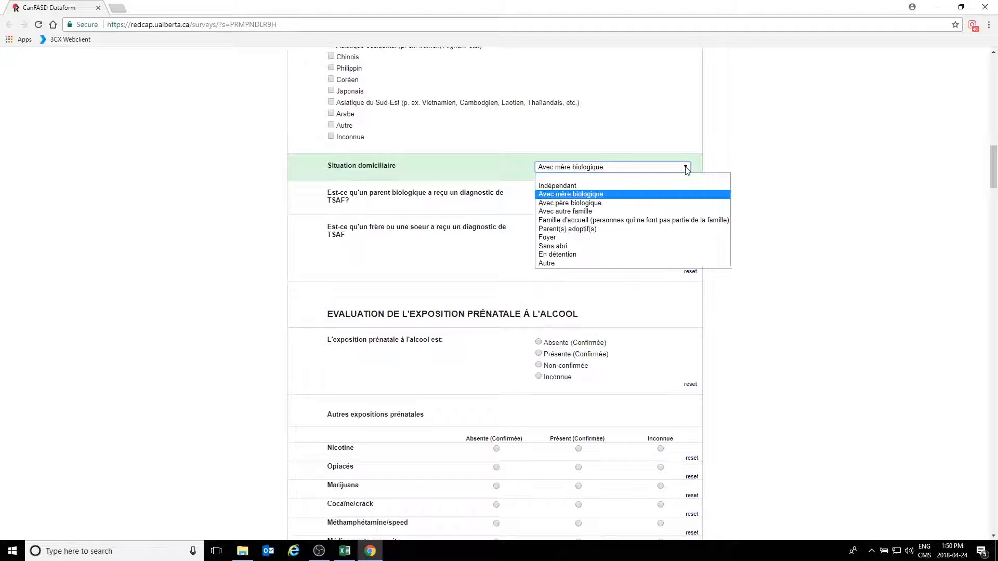
left_click(543, 195)
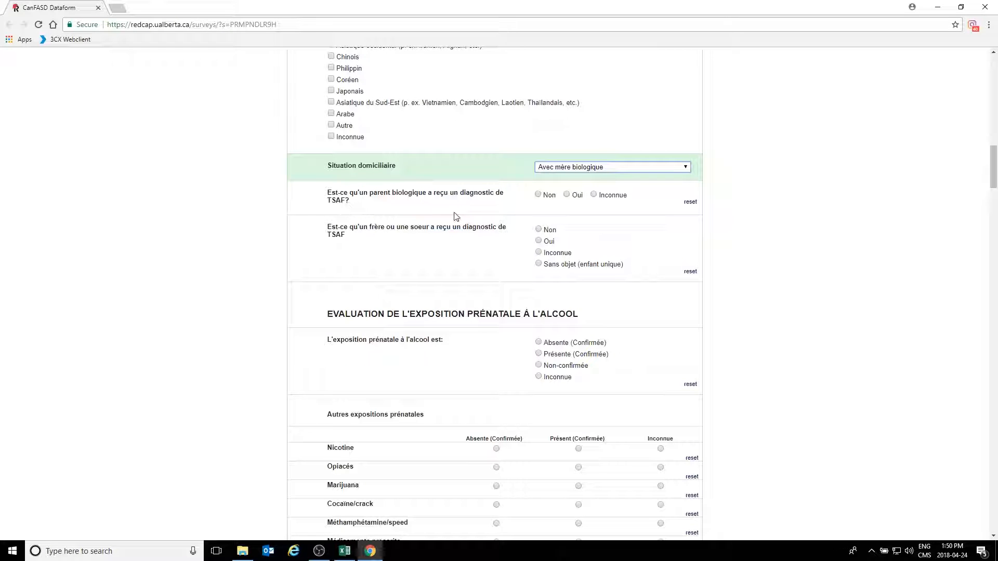
Answer Inconnue for a biological parent's TSAF diagnosis, change the answer to Non and reset it
left_click(593, 197)
left_click(594, 196)
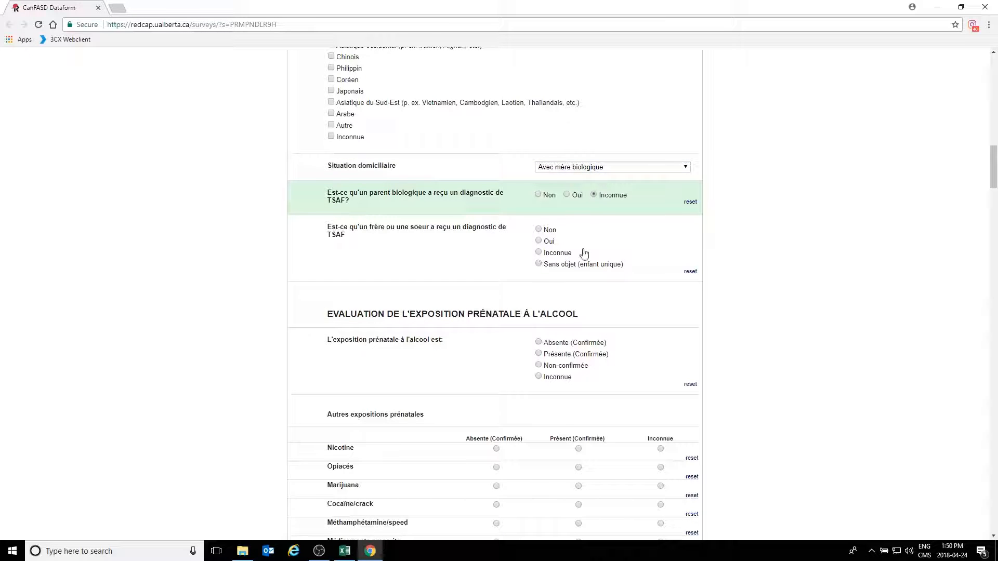
scroll(596, 241, "down", 3)
scroll(598, 242, "up", 3)
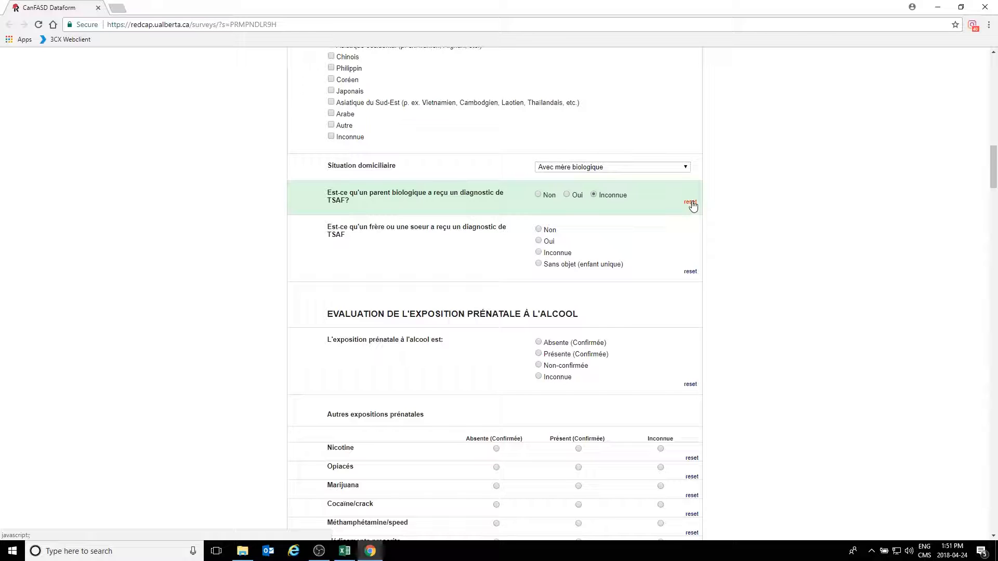
left_click(538, 196)
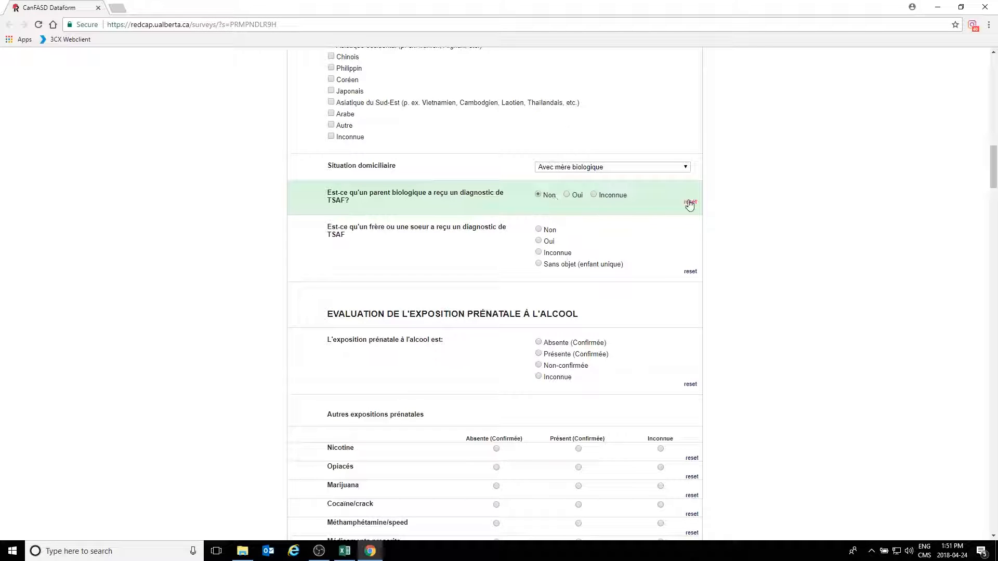
left_click(690, 202)
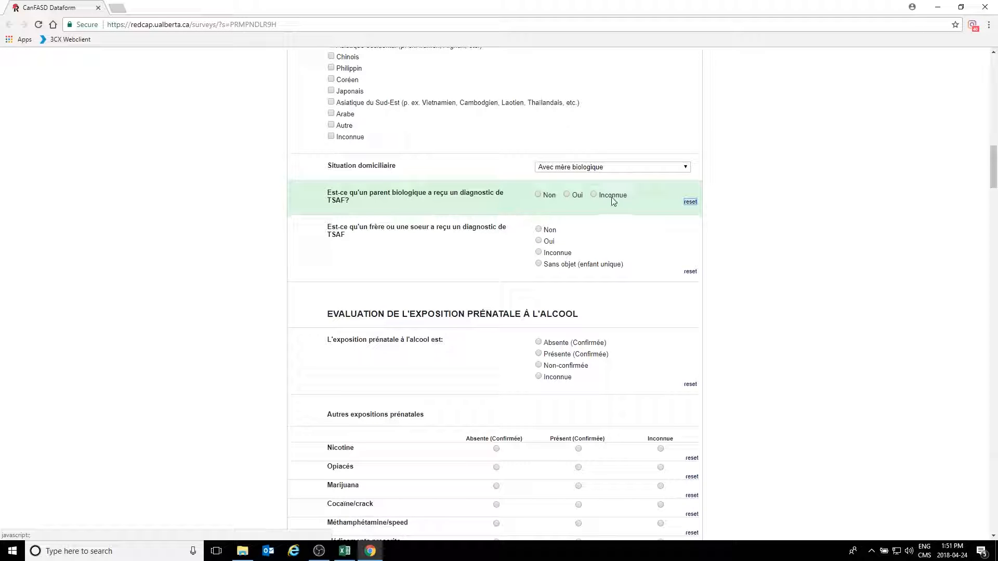
Answer Inconnue to both the biological parent and the brother or sister TSAF diagnosis questions
left_click(594, 195)
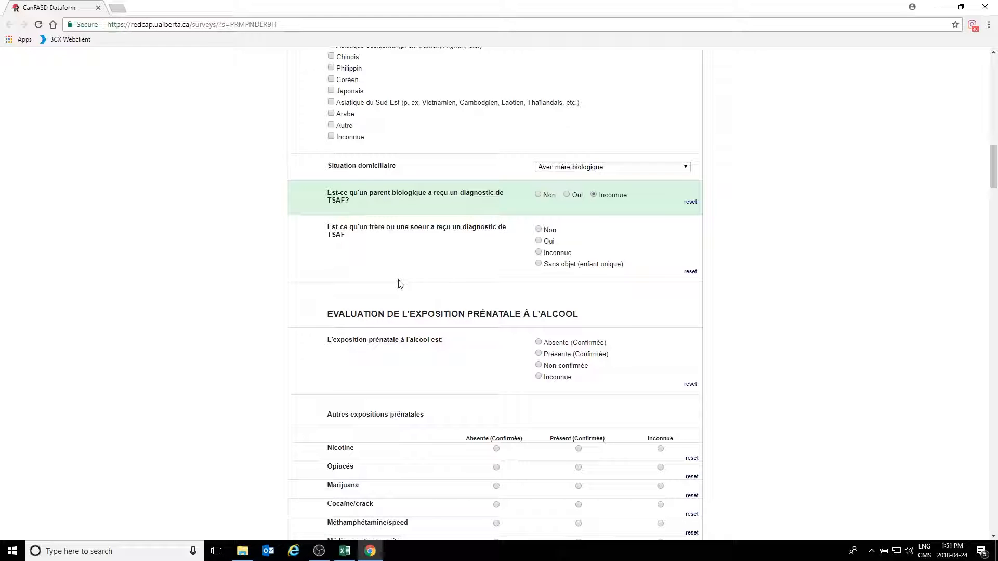
left_click(538, 256)
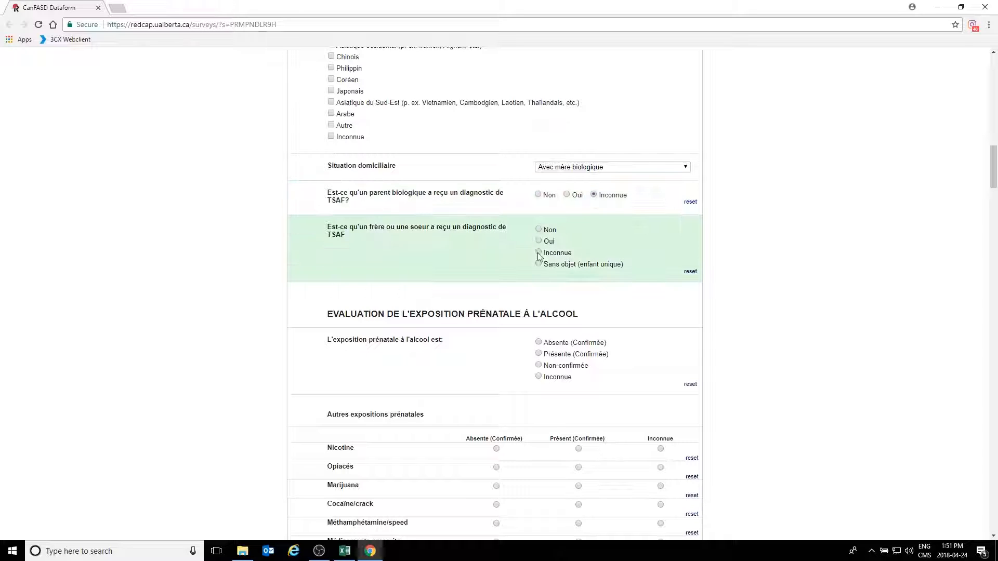
scroll(757, 281, "down", 1)
scroll(757, 281, "up", 1)
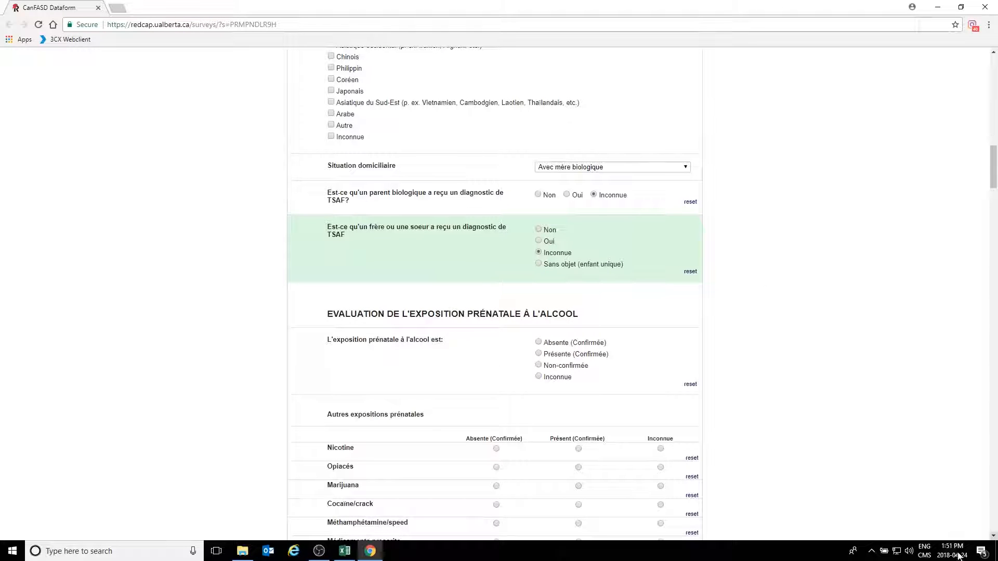
Try the Présente (Confirmée) and Absente (Confirmée) answers for the prenatal alcohol exposure
left_click(993, 536)
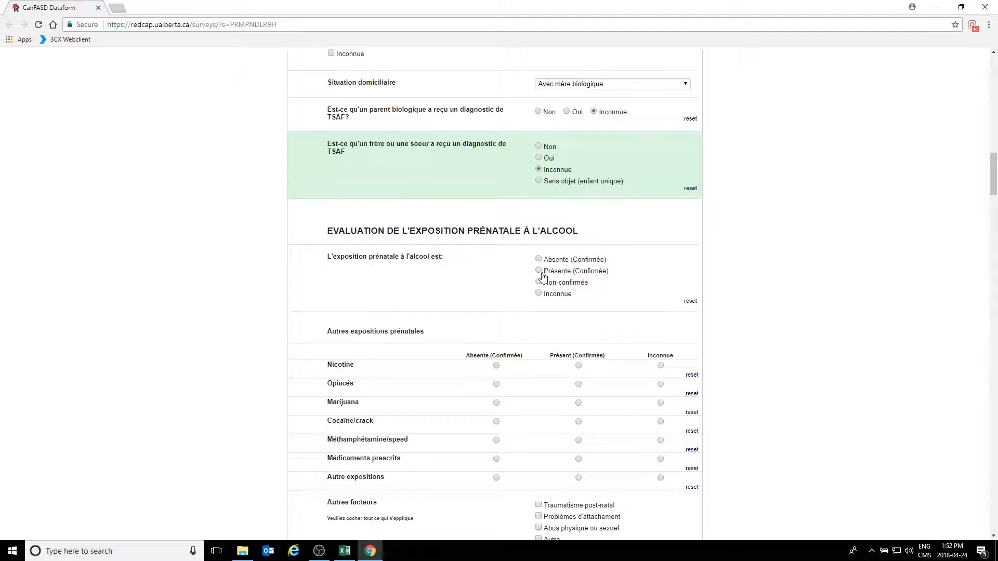
left_click(538, 271)
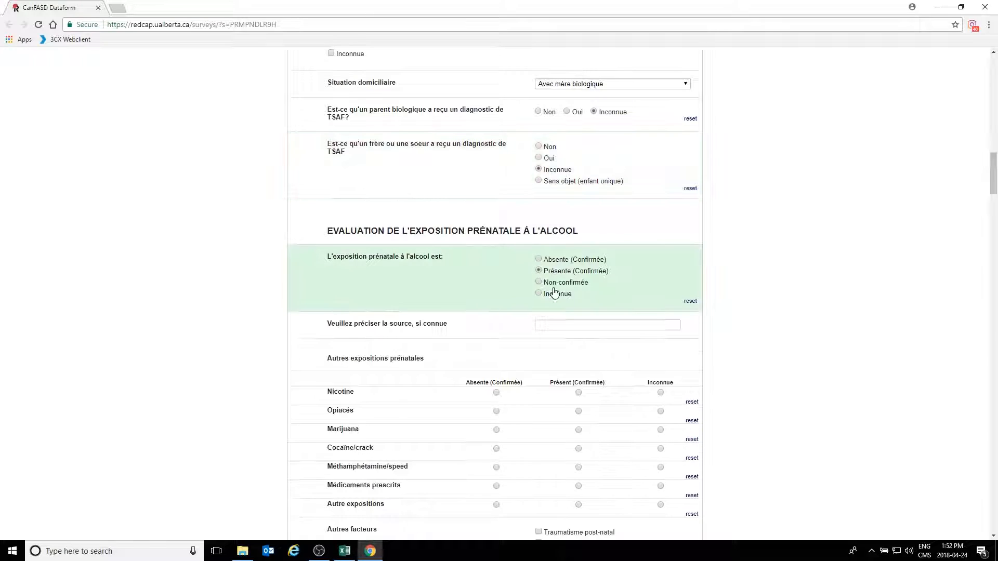
left_click(539, 259)
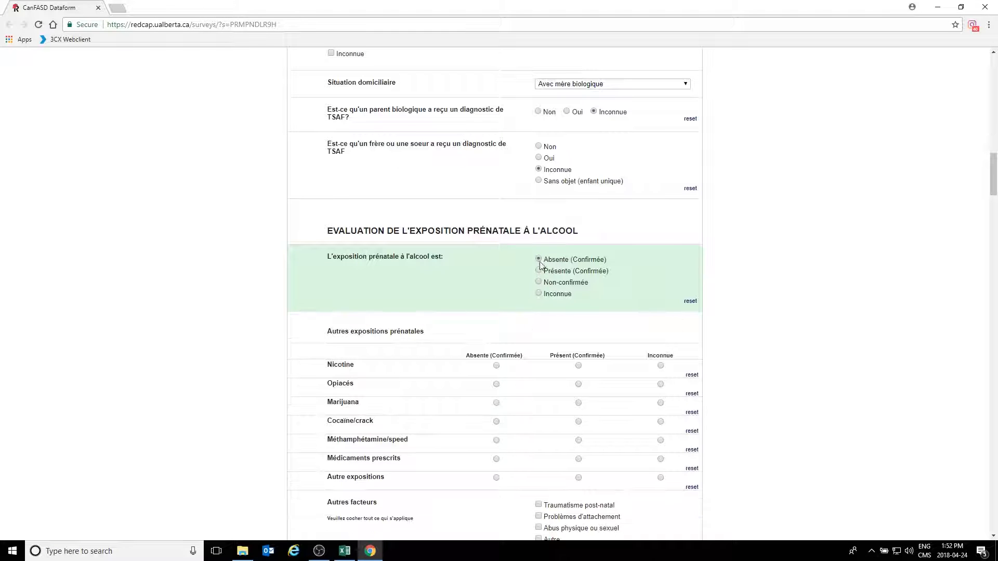
Record the prenatal alcohol exposure as Présente (Confirmée) and give MERE BIOLOGIQUE as its source
left_click(539, 272)
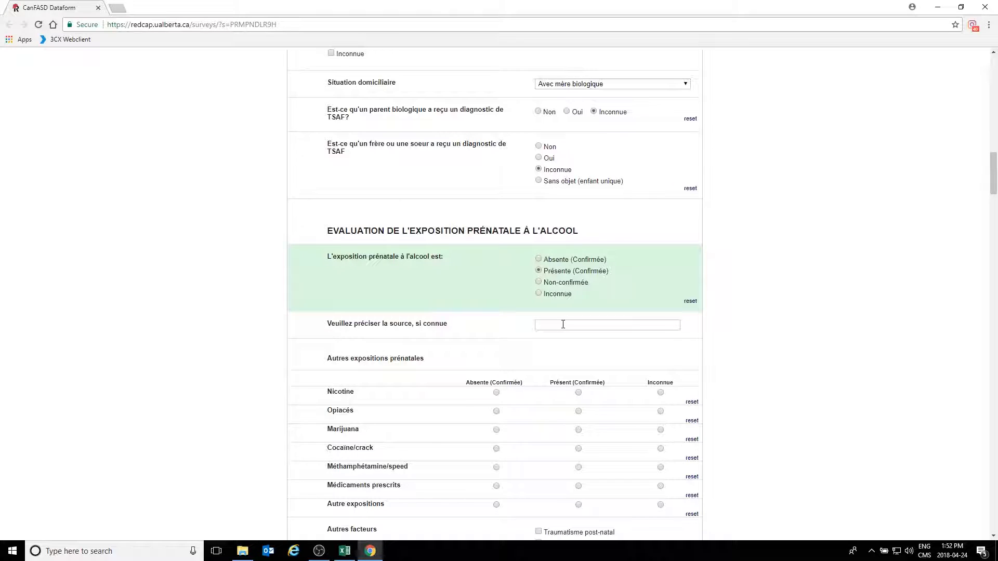
left_click(563, 324)
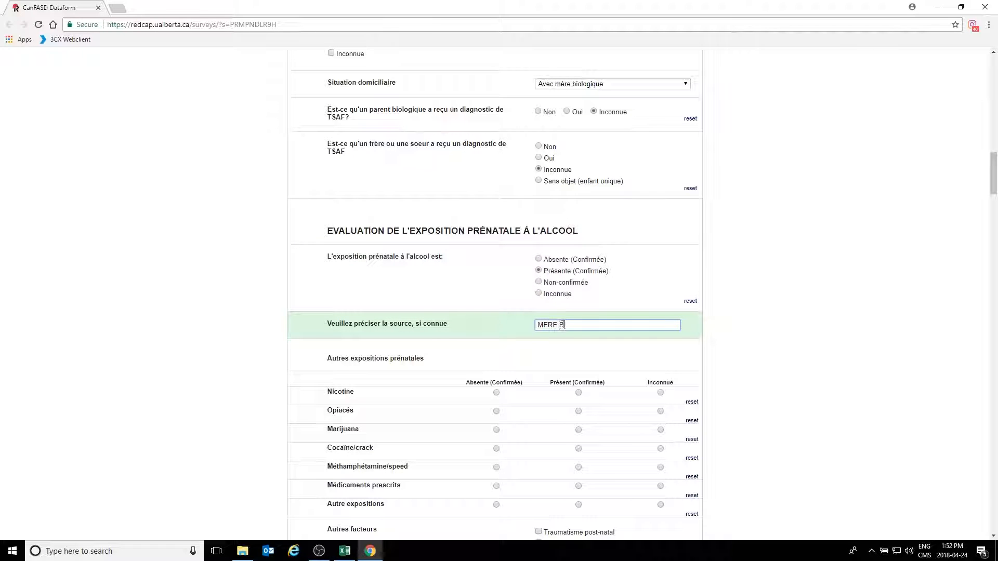
type("MERE BIOLOGIQUE")
Mark nicotine and marijuana exposure as Présent (Confirmée), opiates and cocaine/crack as Inconnue, and methamphetamine/speed and prescribed medications as Absente (Confirmée)
scroll(744, 309, "down", 5)
scroll(743, 309, "up", 5)
scroll(791, 325, "down", 5)
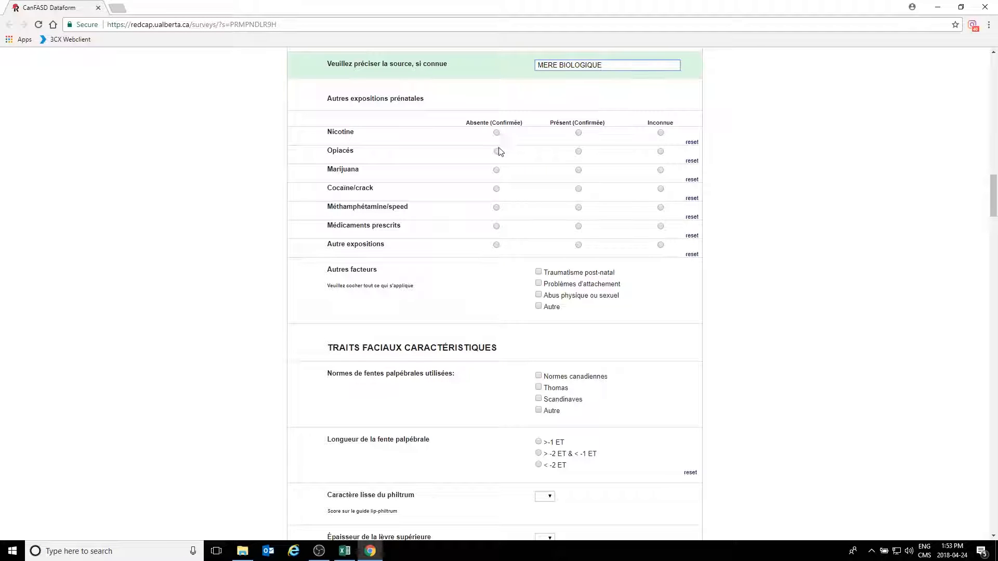
left_click(579, 134)
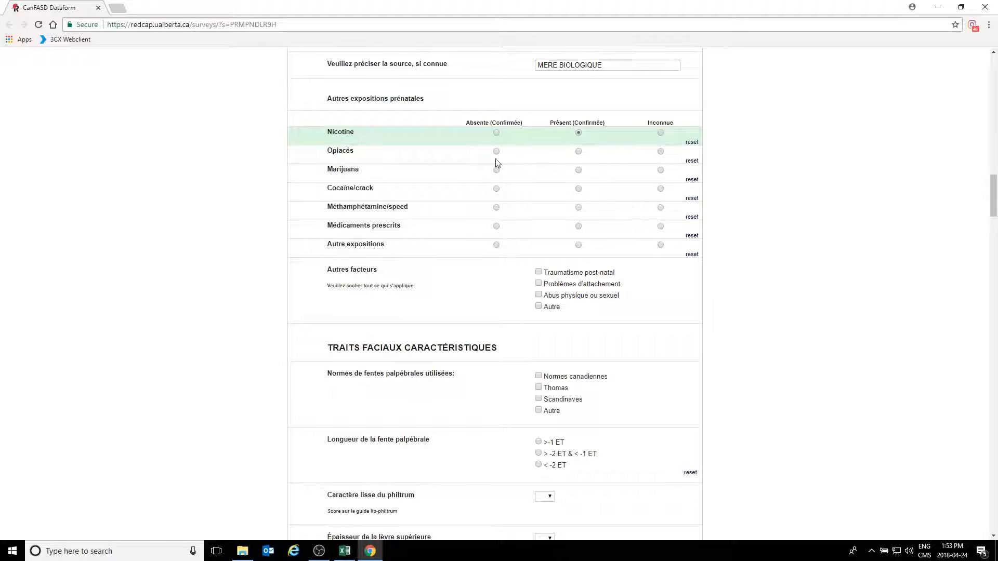
left_click(660, 152)
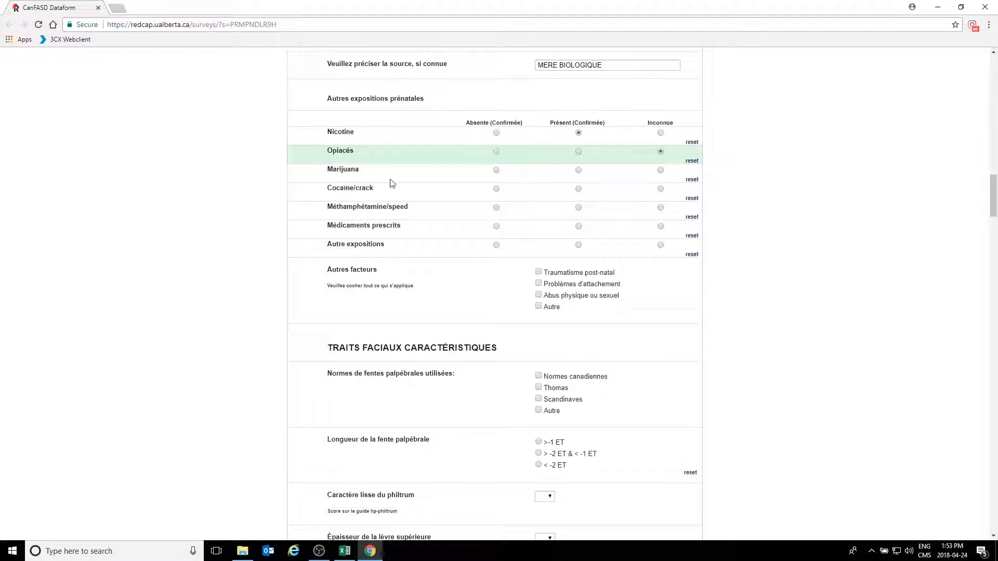
left_click(578, 170)
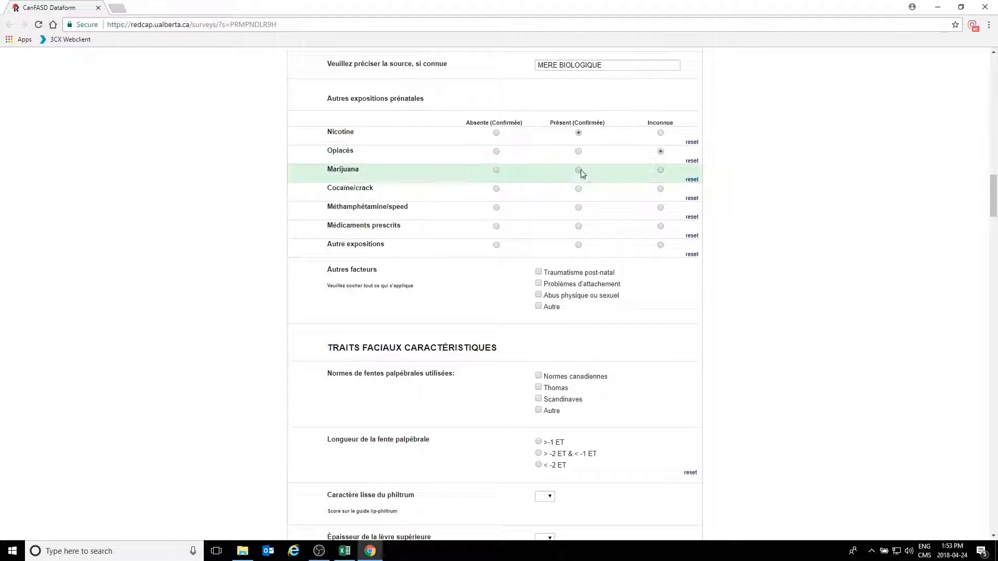
left_click(660, 189)
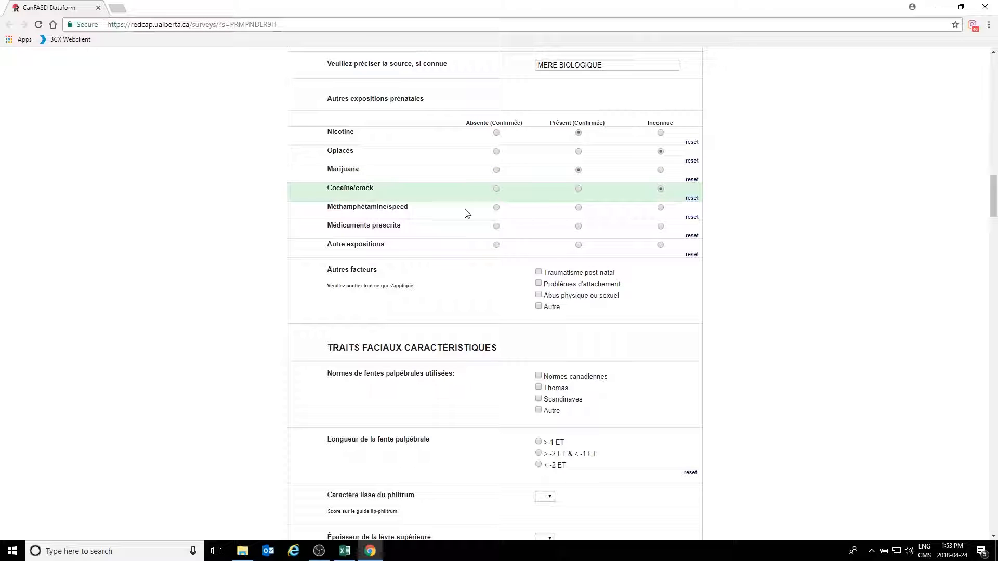
left_click(496, 208)
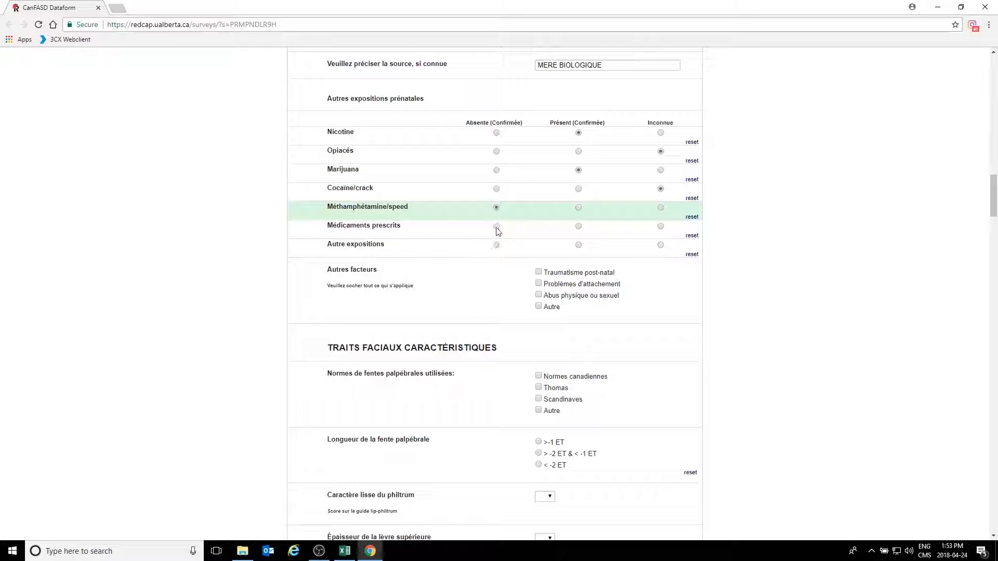
left_click(496, 227)
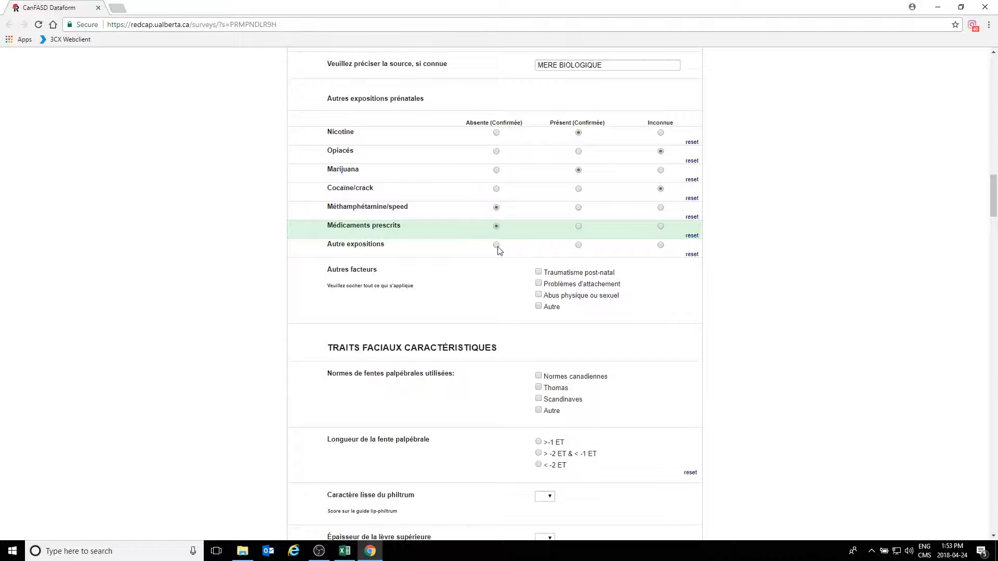
Try Absente (Confirmée) and Présent (Confirmée) for Autre expositions and reset that row's answer
left_click(496, 245)
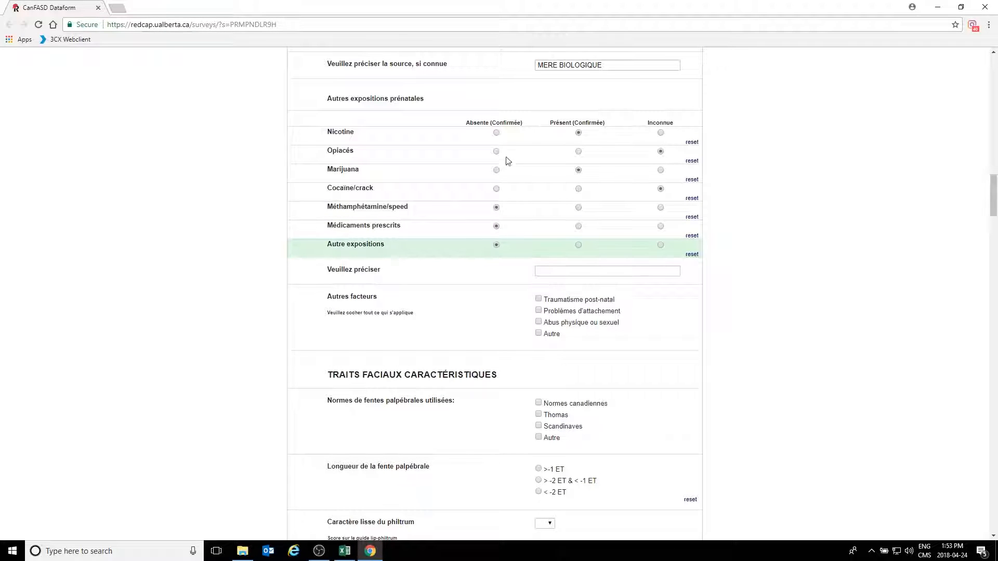
left_click(578, 245)
left_click(692, 255)
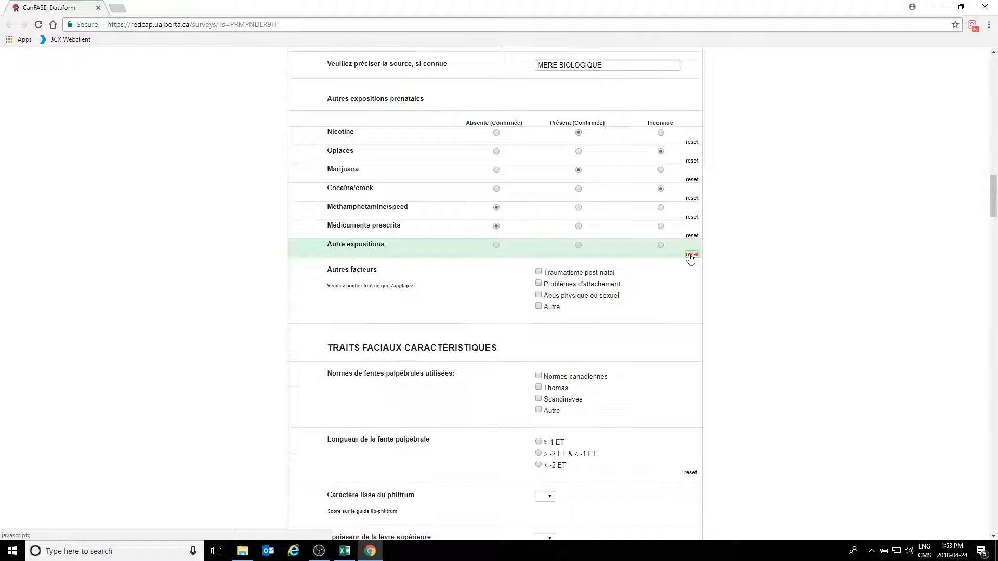
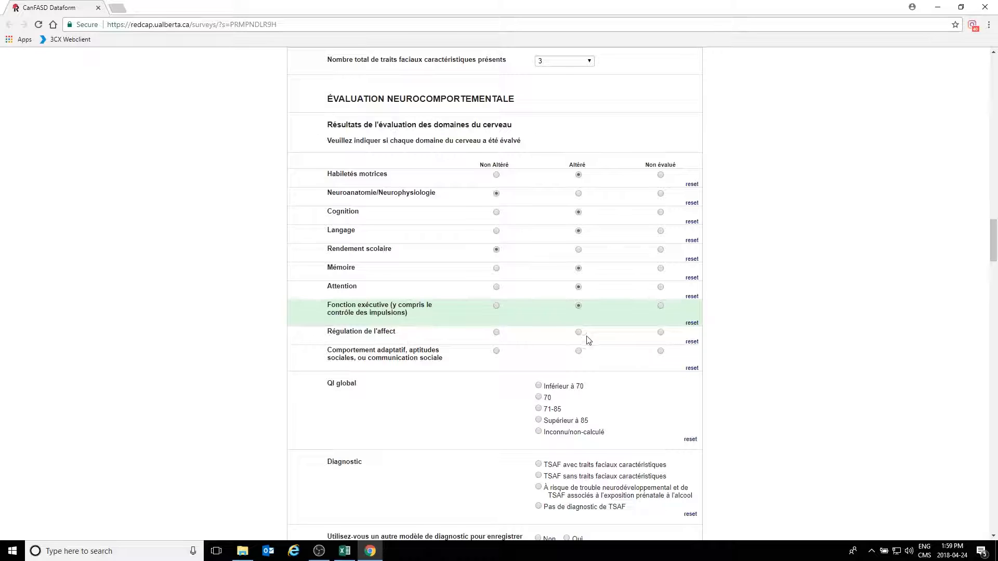
Rate affect regulation and adaptive behaviour/social skills as Altéré, and set the QI global to 71-85
left_click(578, 333)
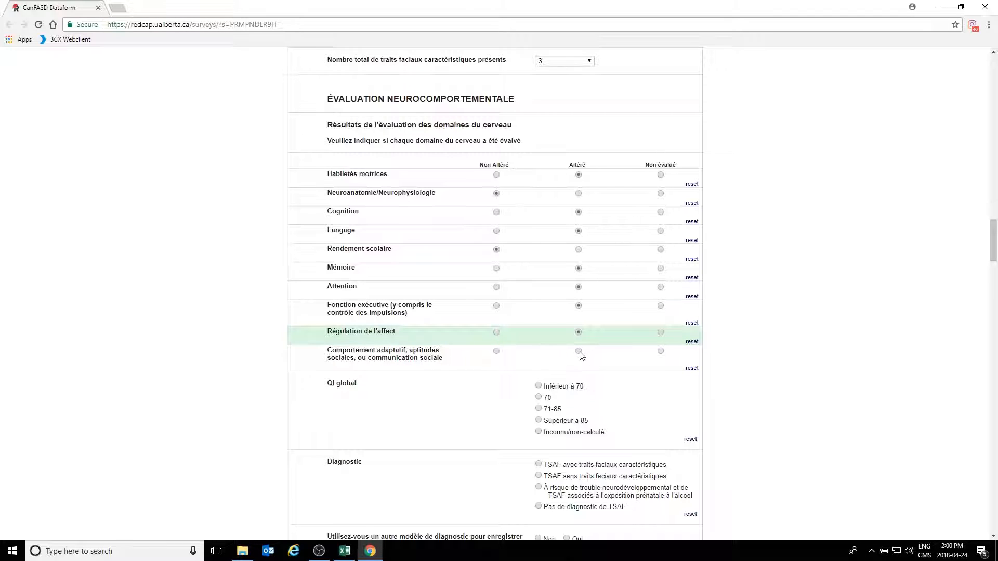
left_click(579, 351)
scroll(624, 389, "down", 5)
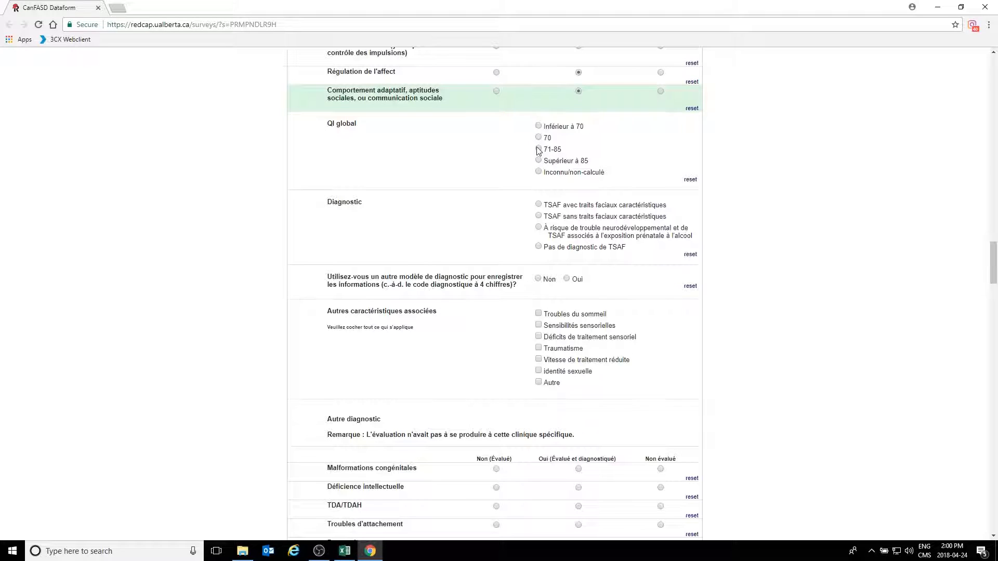
left_click(539, 149)
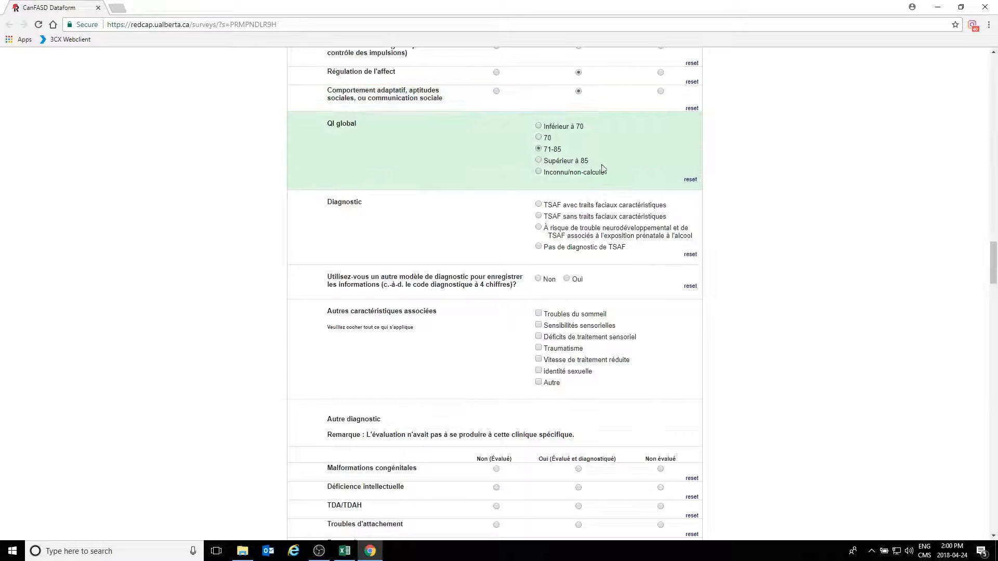
Choose the diagnosis TSAF avec traits faciaux caractéristiques and, answering Oui for another diagnostic model, enter the 4-digit diagnostic code 3133
scroll(759, 190, "down", 5)
scroll(759, 190, "up", 5)
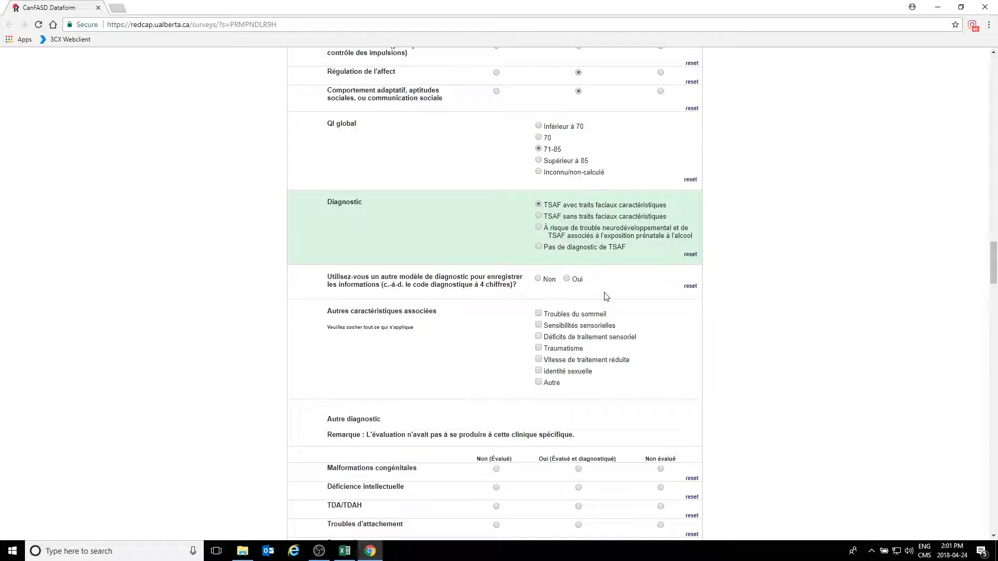
left_click(567, 279)
left_click(549, 311)
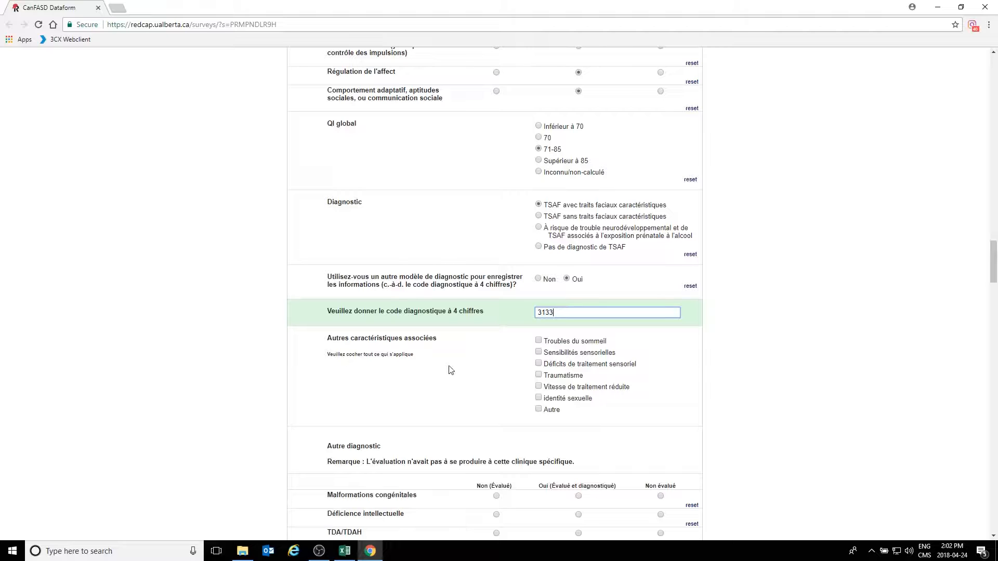
Mark Troubles du sommeil, Sensibilités sensorielles and Déficits de traitement sensoriel as other associated characteristics
scroll(450, 369, "down", 5)
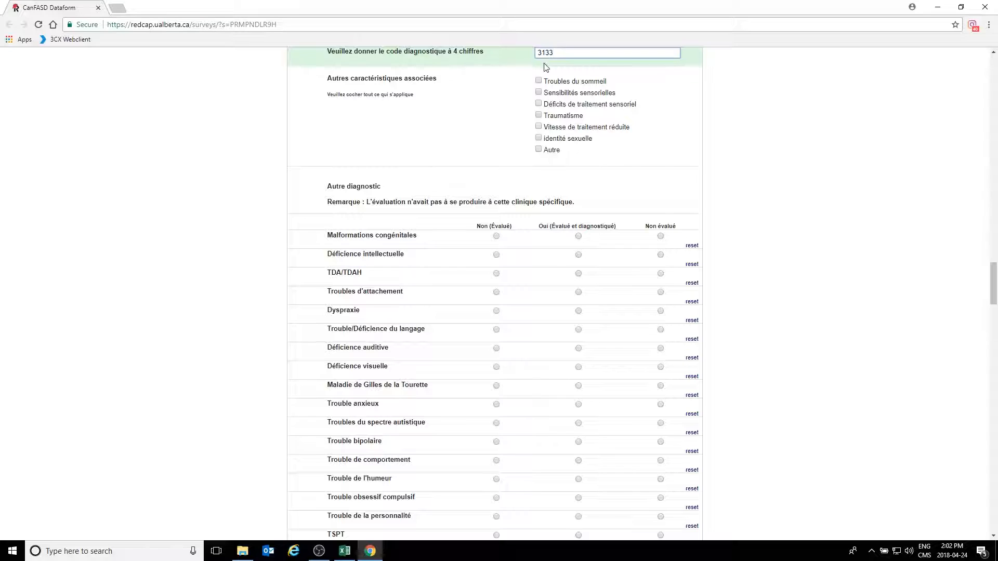
left_click(540, 82)
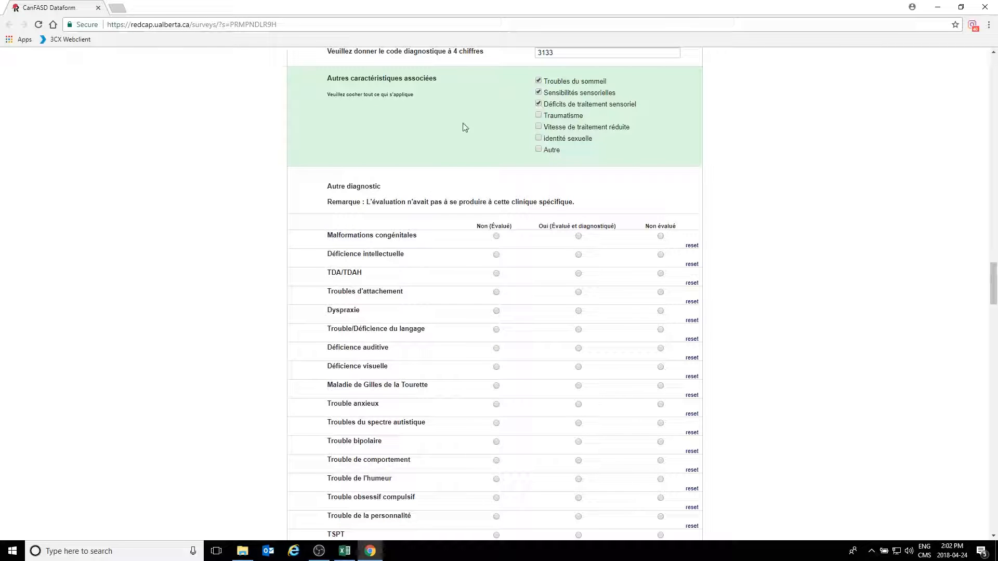
Under Autre diagnostic, mark TDA/TDAH Oui (Évalué et diagnostiqué) and the other conditions from Malformations congénitales to Trouble/Déficience du langage Non (Évalué)
left_click(537, 104)
scroll(820, 247, "down", 5)
scroll(820, 247, "up", 5)
left_click(496, 236)
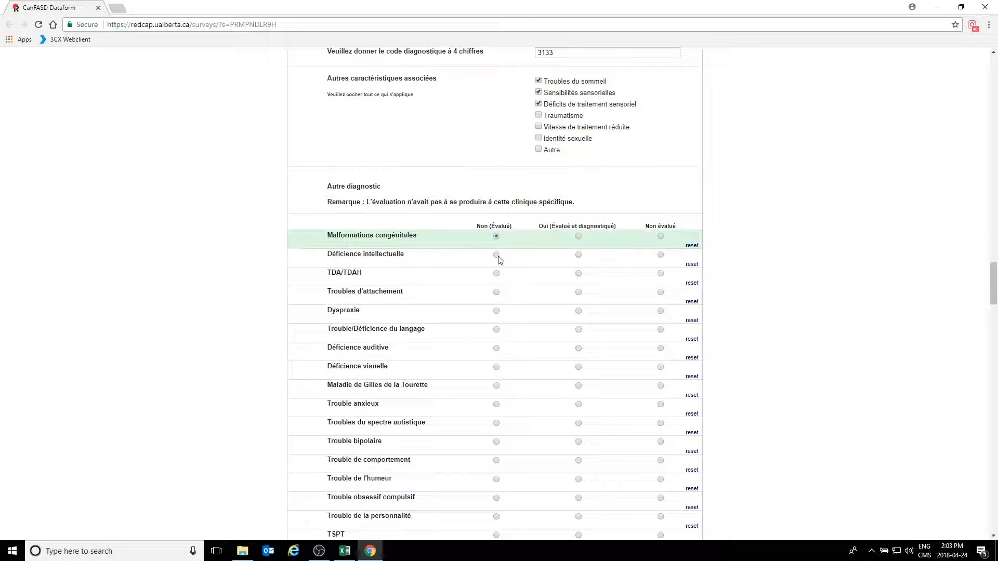
left_click(496, 255)
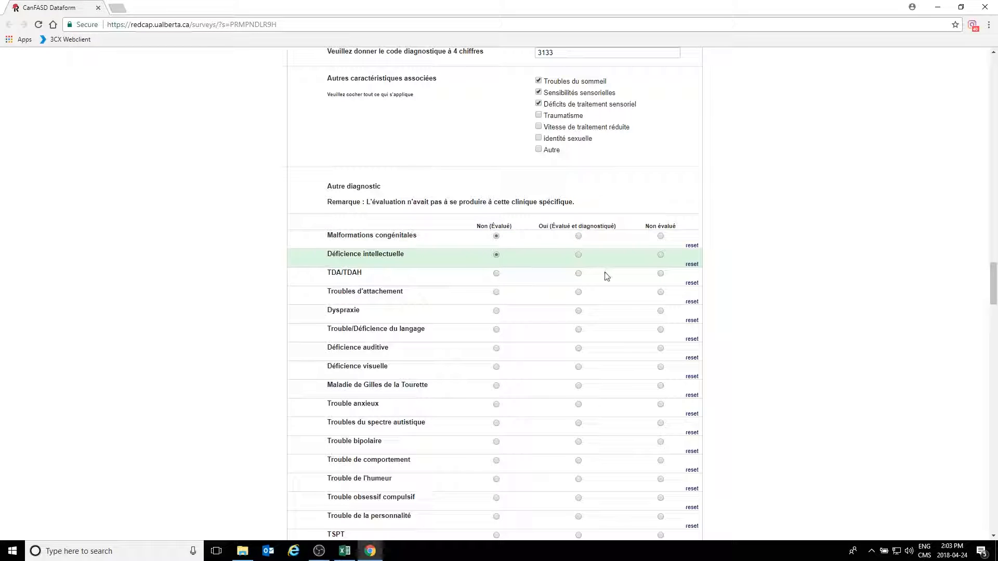
left_click(579, 274)
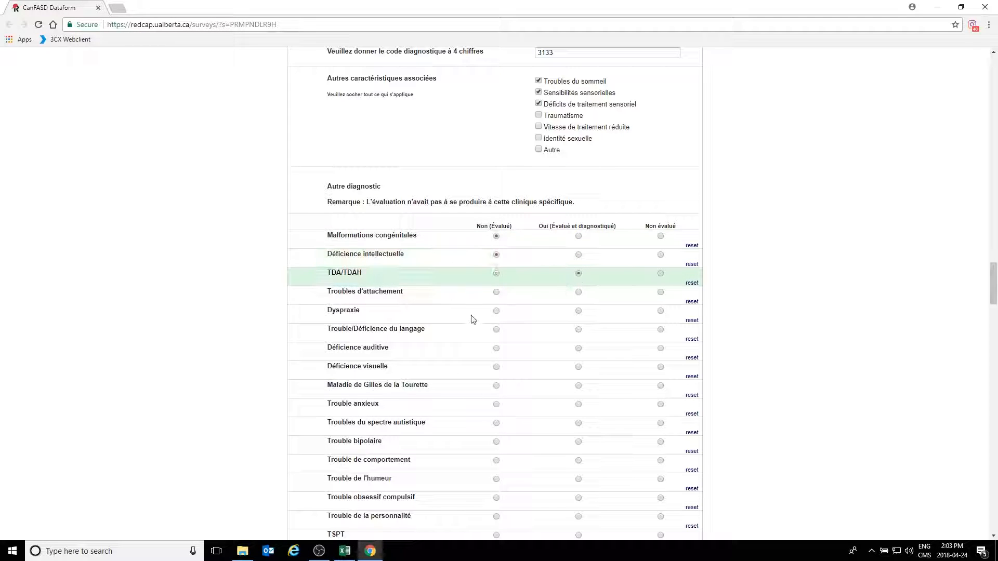
left_click(497, 292)
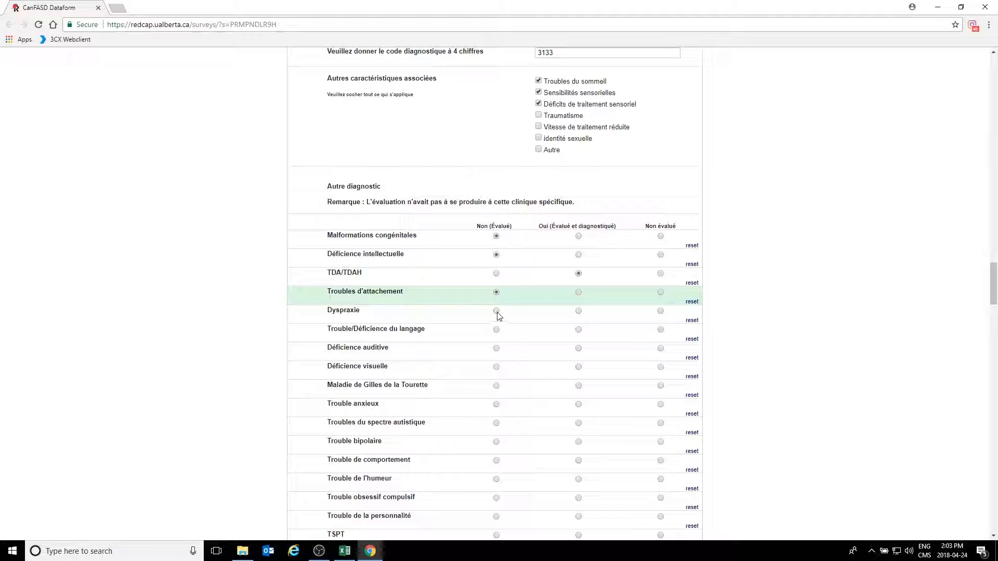
left_click(497, 311)
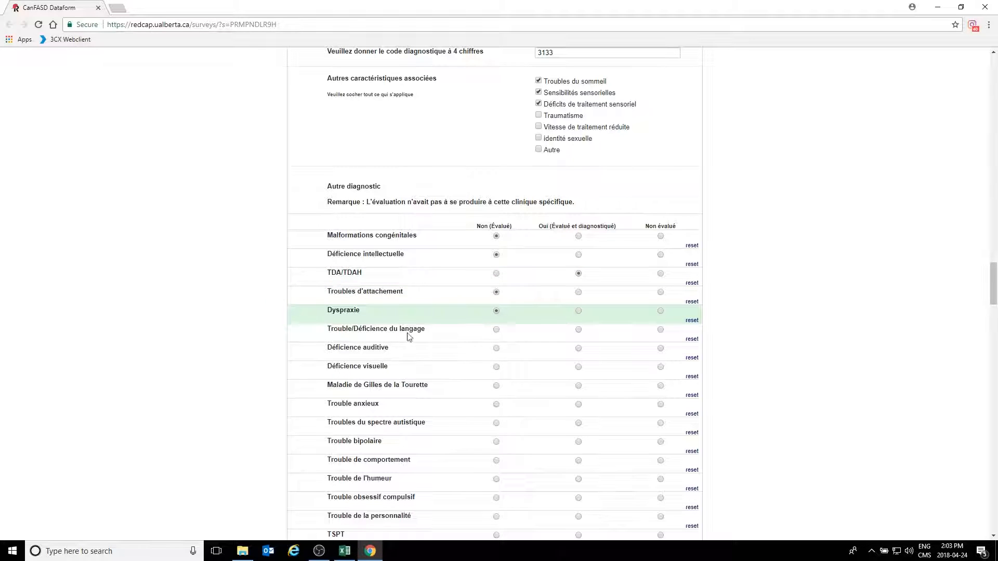
left_click(496, 330)
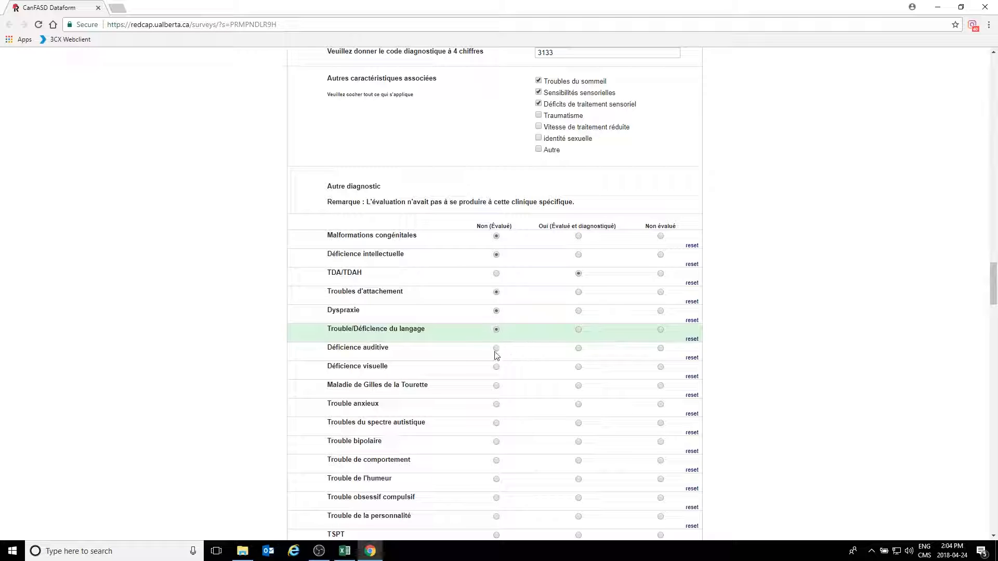
Mark Déficience auditive and Maladie de Gilles de la Tourette Non évalué, Déficience visuelle Oui, and Trouble anxieux and Troubles du spectre autistique Non (Évalué)
left_click(660, 348)
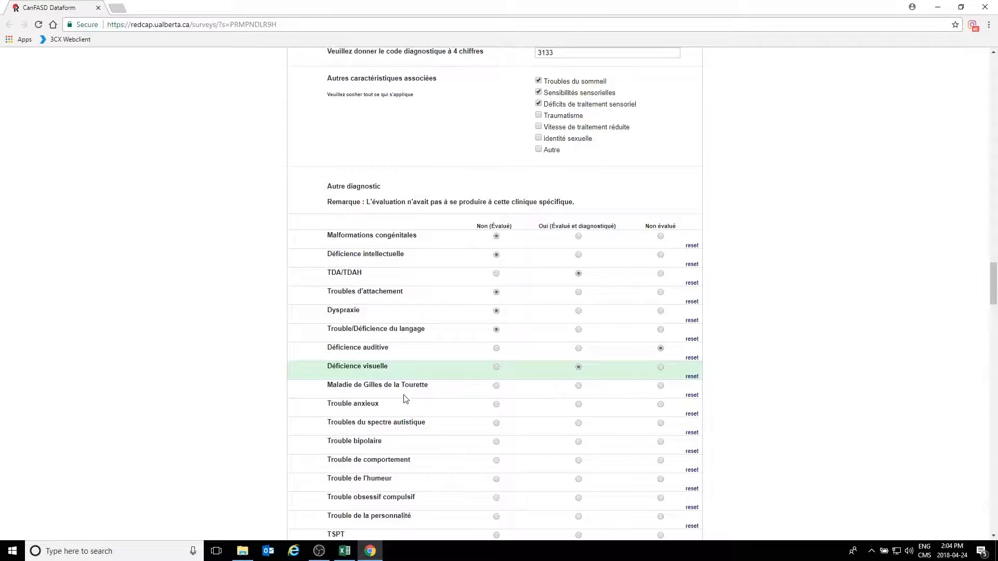
left_click(660, 385)
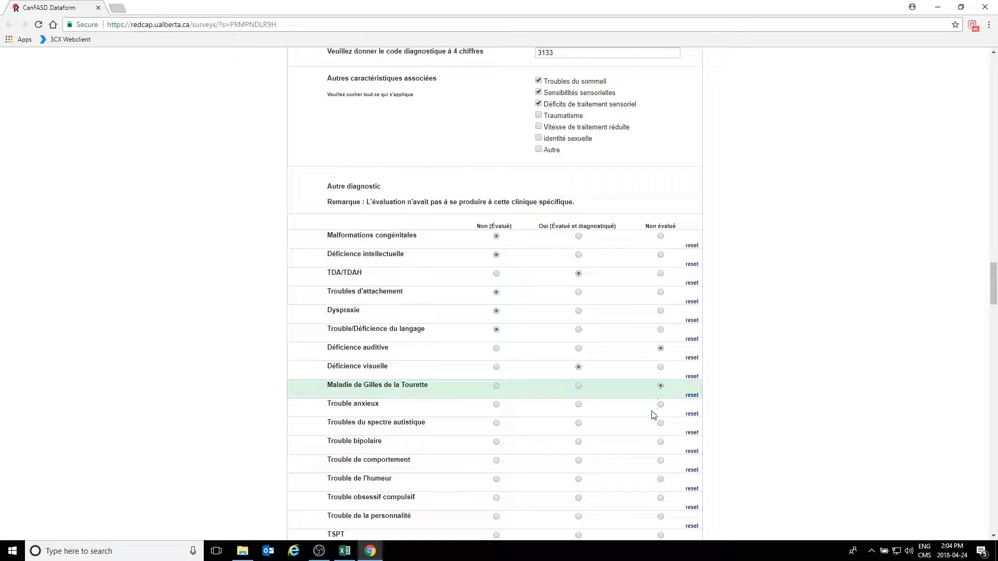
left_click(496, 404)
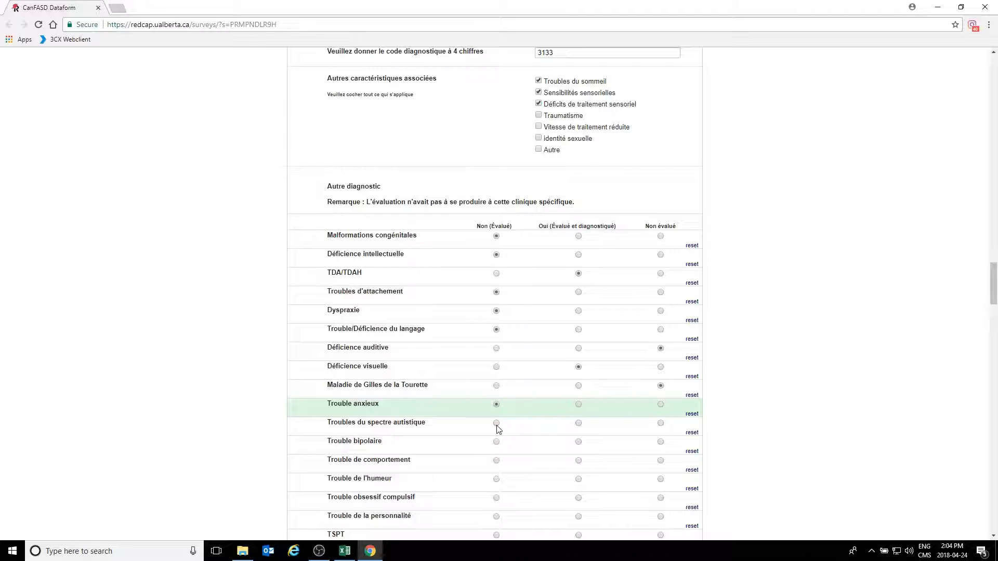
left_click(497, 423)
Mark every other diagnosis from Trouble bipolaire through Tentatives de suicide/idées suicidaires as Non évalué
scroll(535, 423, "down", 5)
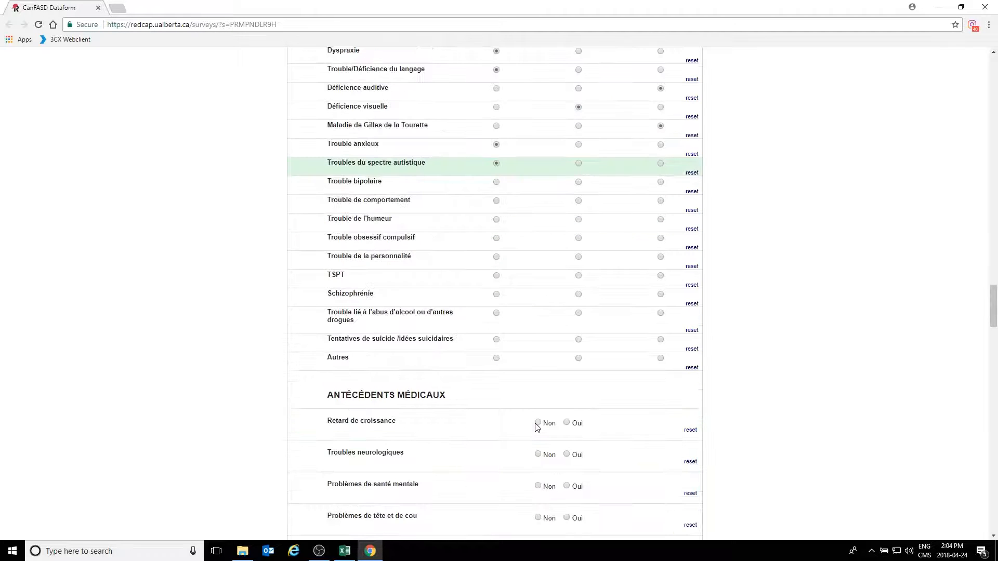
left_click(661, 183)
left_click(661, 202)
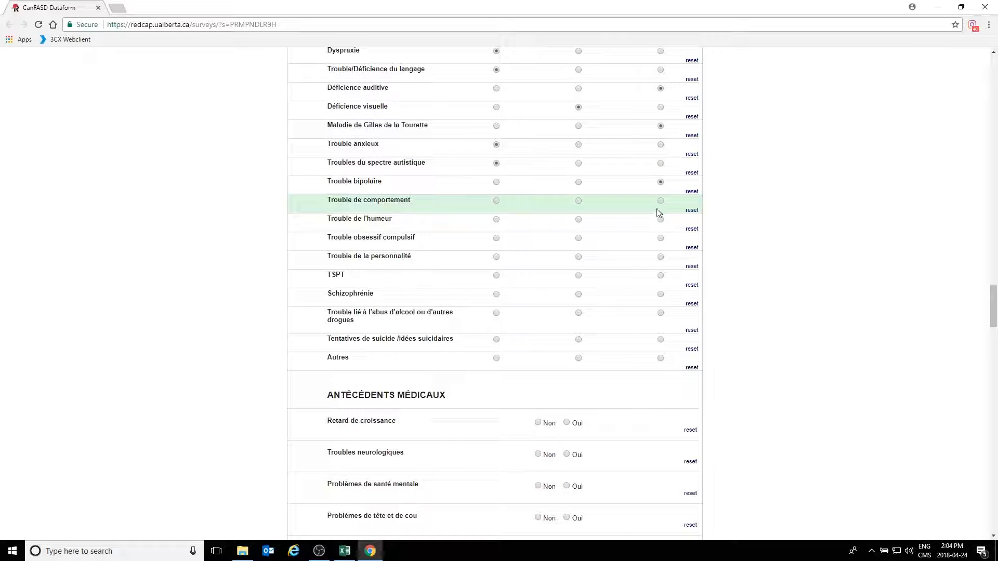
left_click(661, 220)
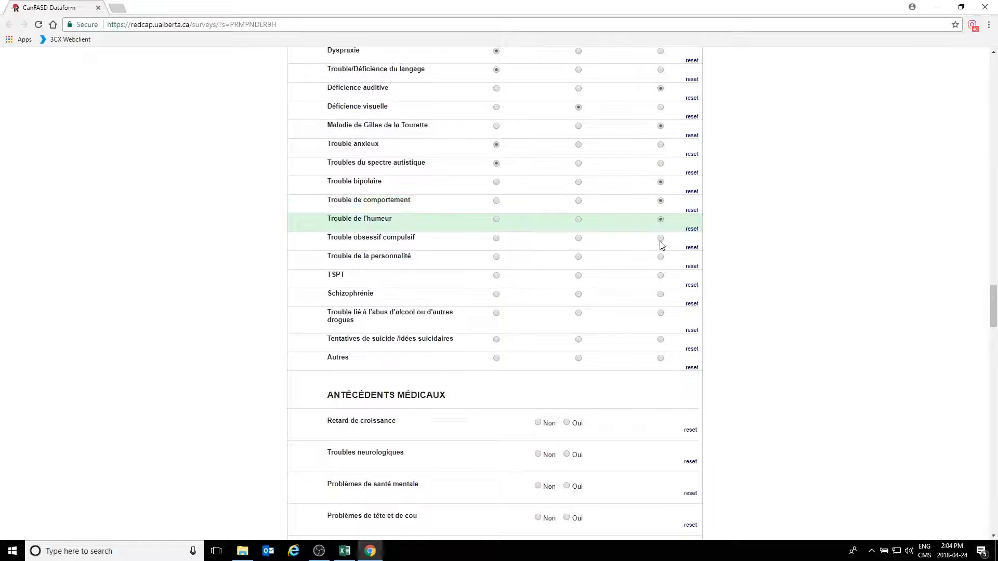
left_click(660, 240)
left_click(661, 257)
left_click(661, 275)
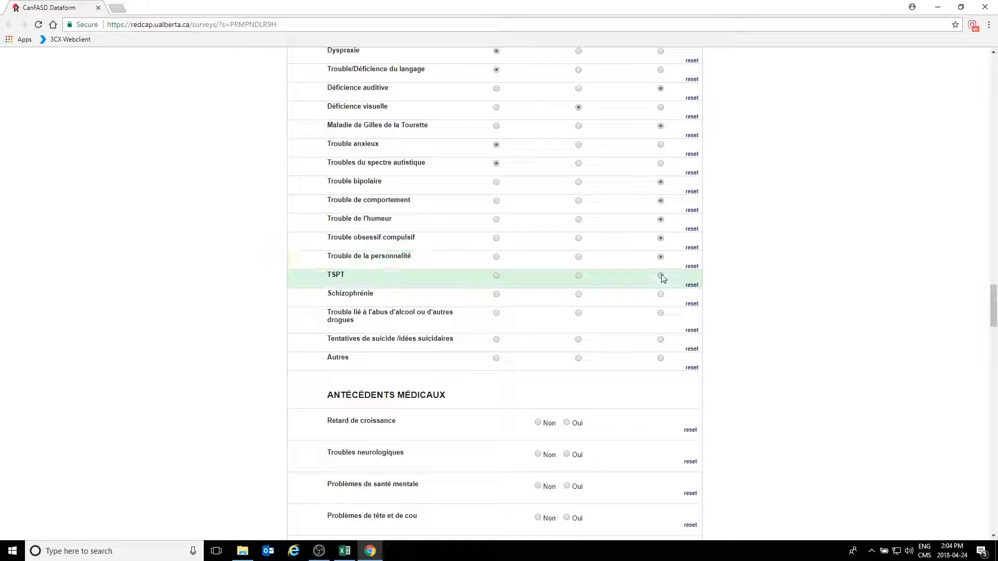
left_click(661, 294)
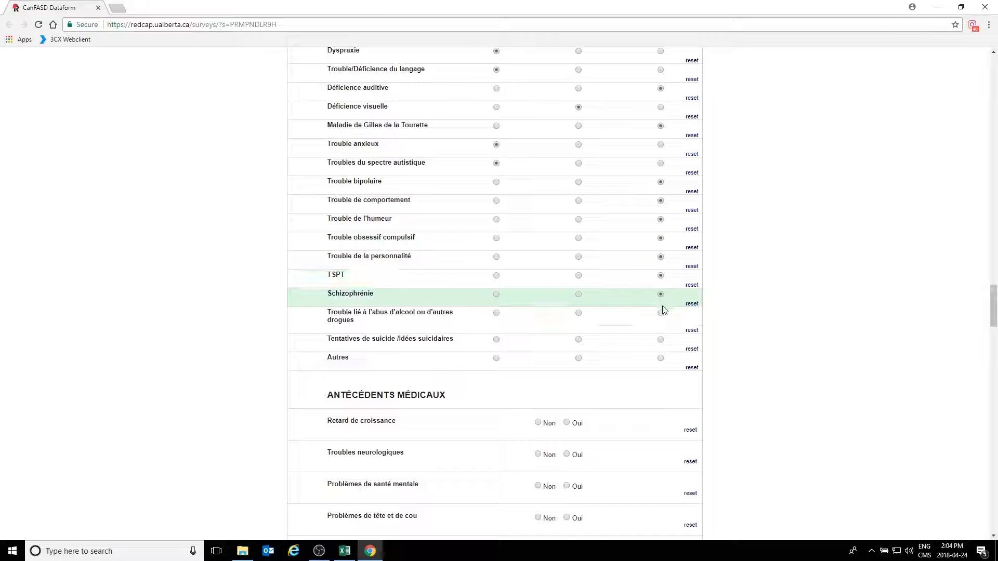
left_click(660, 314)
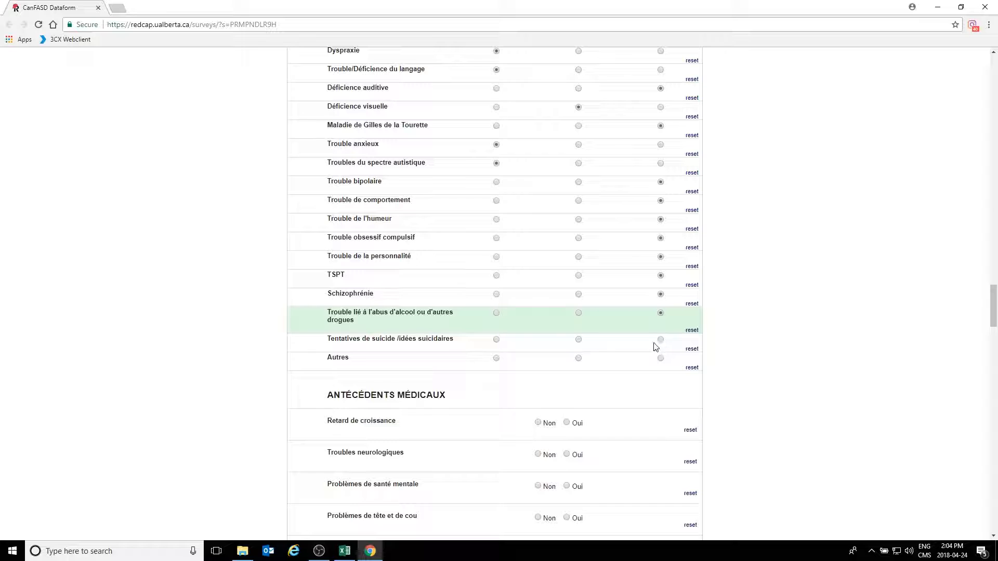
left_click(659, 340)
Answer Oui for Retard de croissance, specify "LONGEUR 3E PERCENTILE ET POIDS SOUS LE 10E PERCENTIL", and answer Non for Troubles neurologiques
scroll(658, 343, "down", 5)
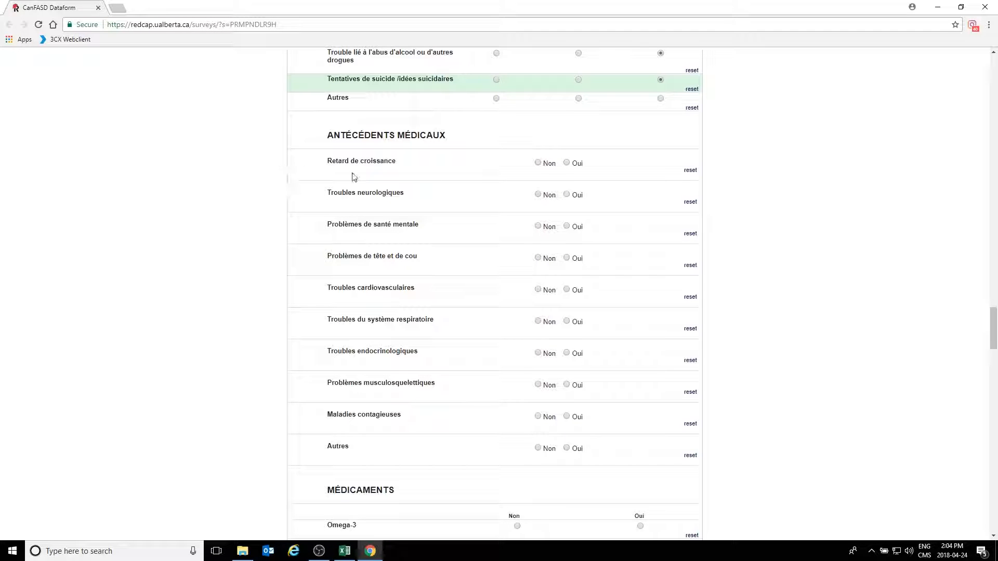
left_click(566, 164)
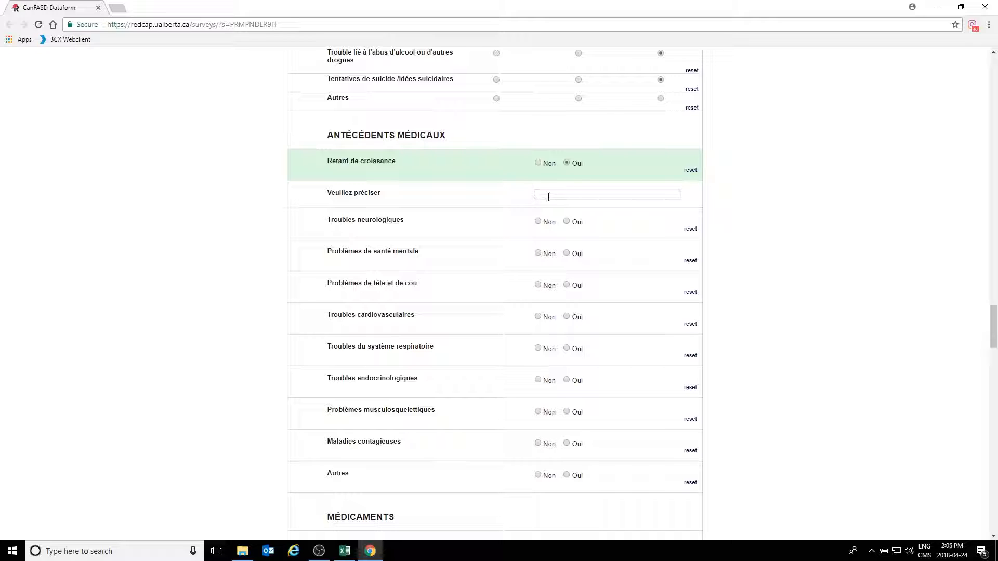
left_click(547, 195)
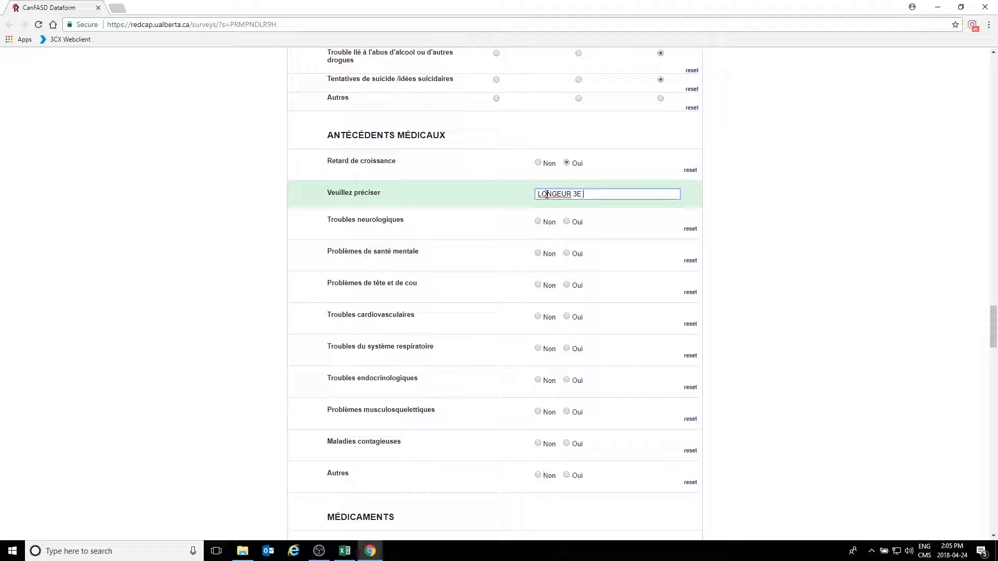
type("LONGEUR 3E PERCENTILE ET POID")
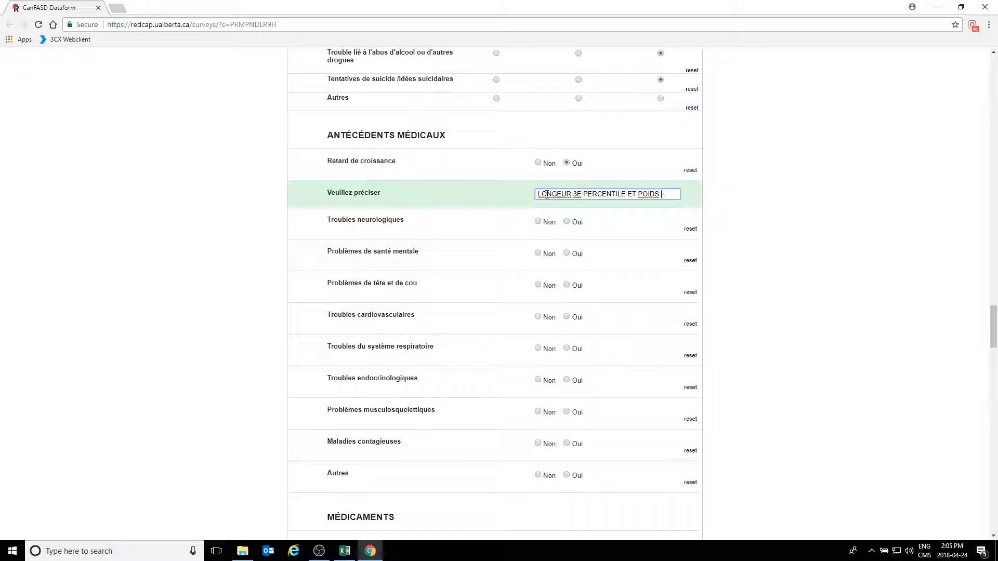
type("SOUS ")
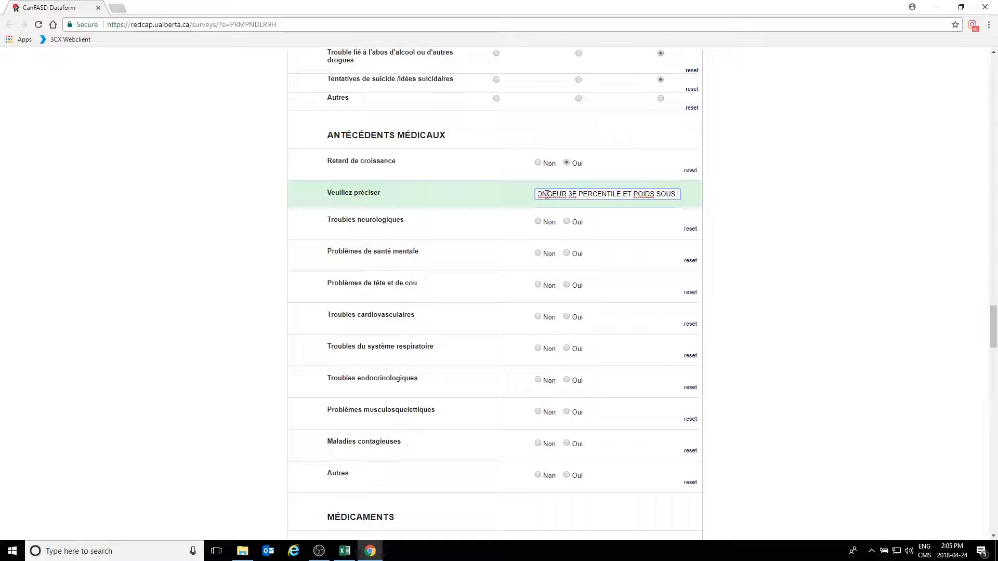
type("LE 10E")
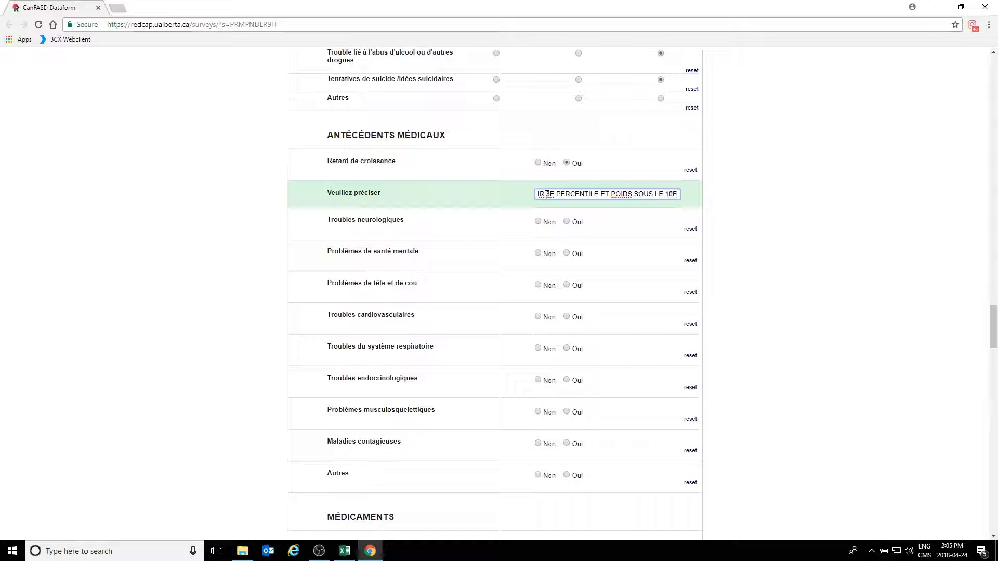
type(" PERCE")
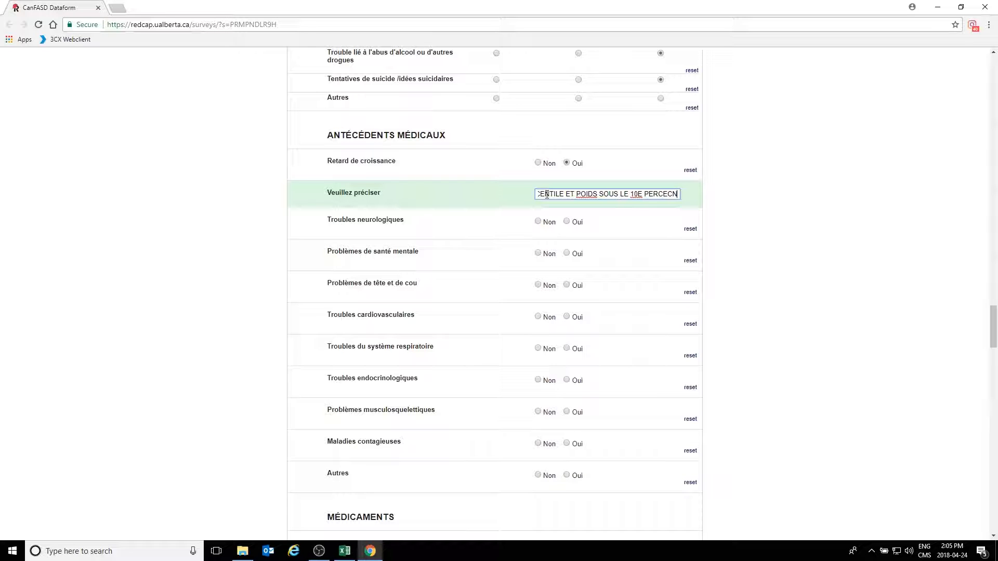
type("NTIL")
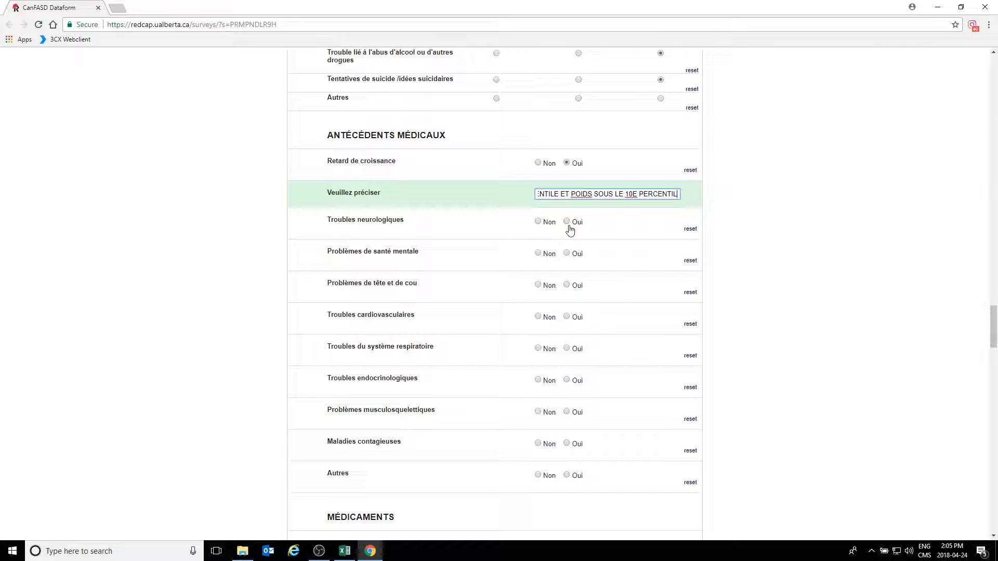
left_click(538, 221)
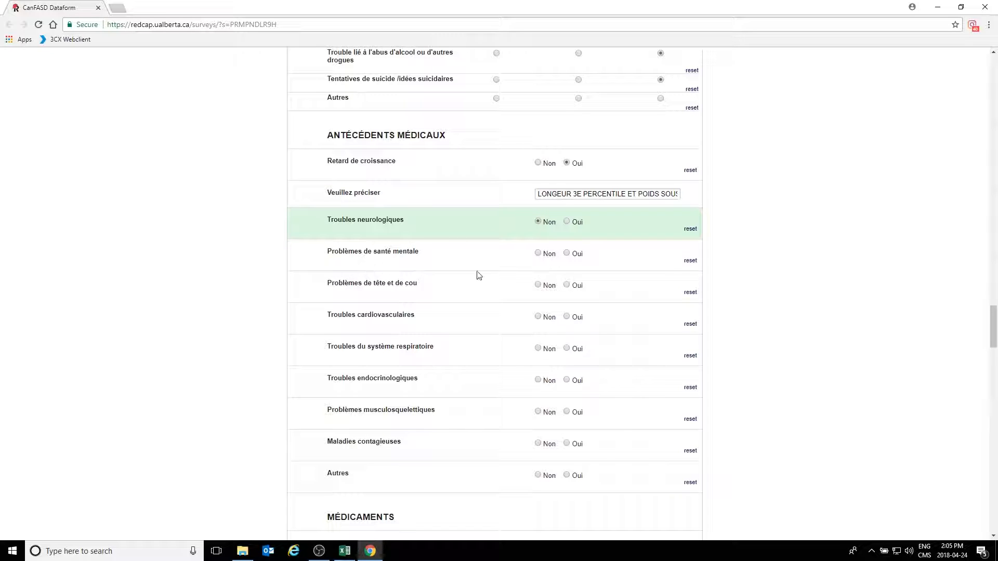
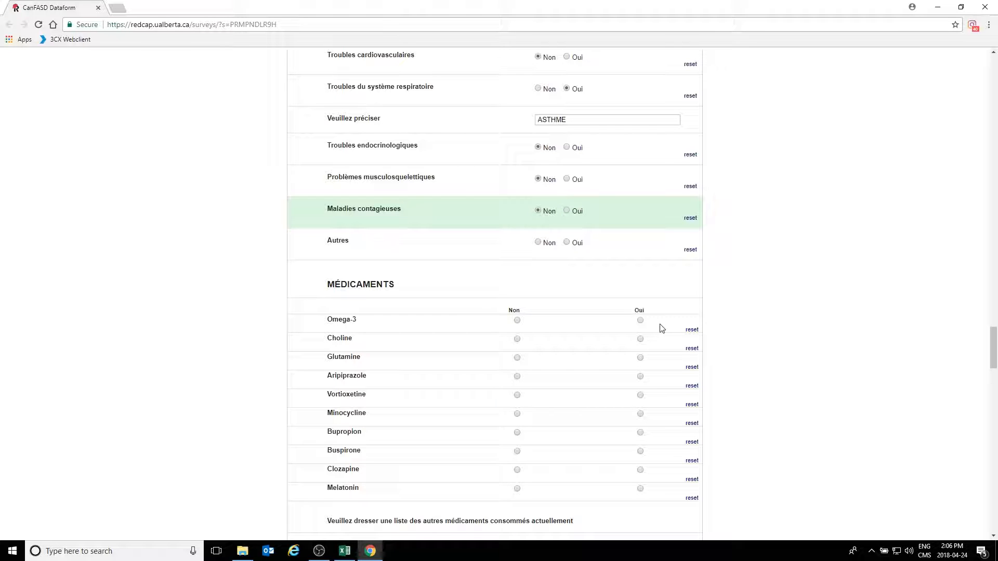
In the Médicaments section, answer Non for every medication from Omega-3 through Clozapine and Oui for Melatonin
left_click(517, 320)
left_click(516, 339)
left_click(516, 358)
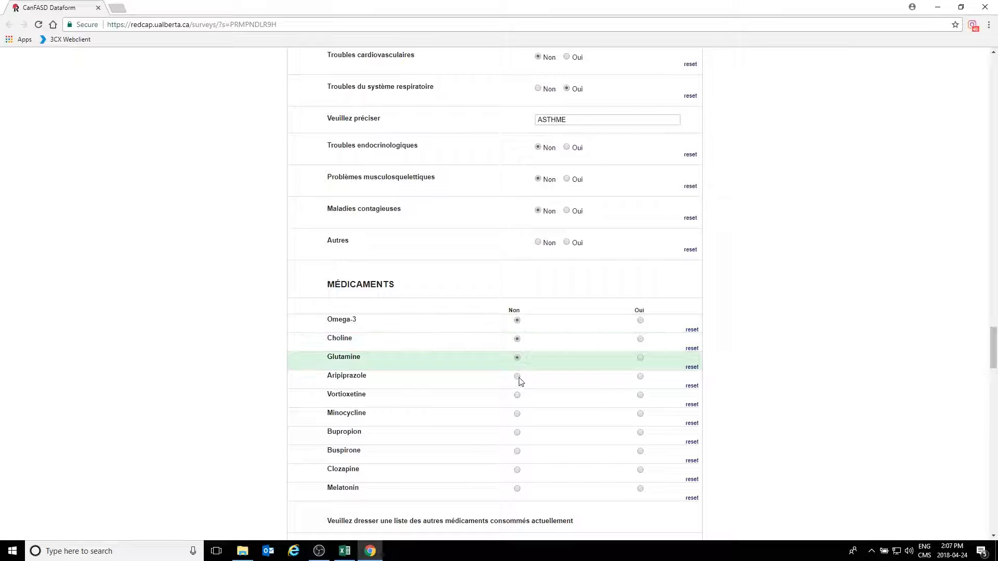
left_click(519, 381)
left_click(519, 378)
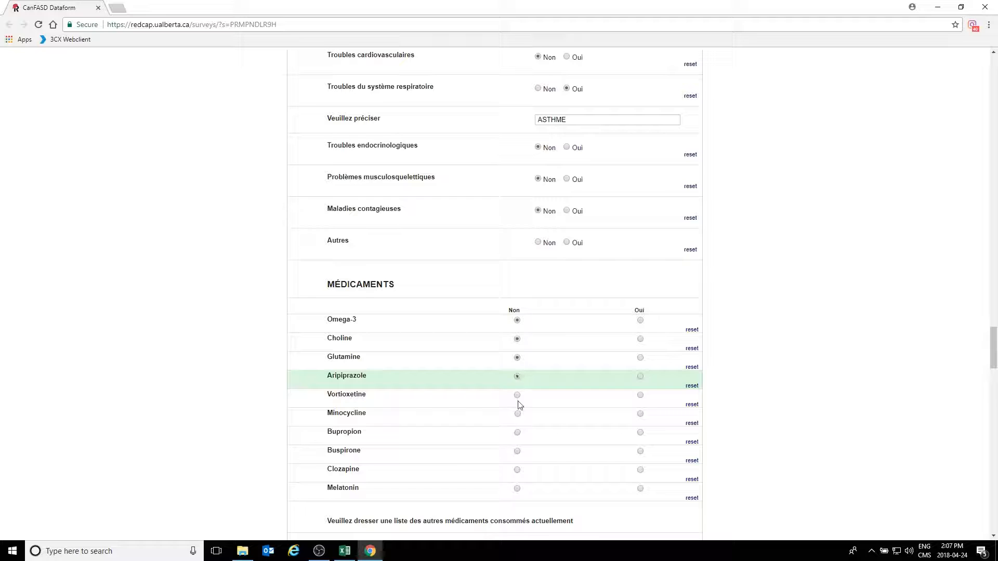
left_click(517, 396)
left_click(517, 415)
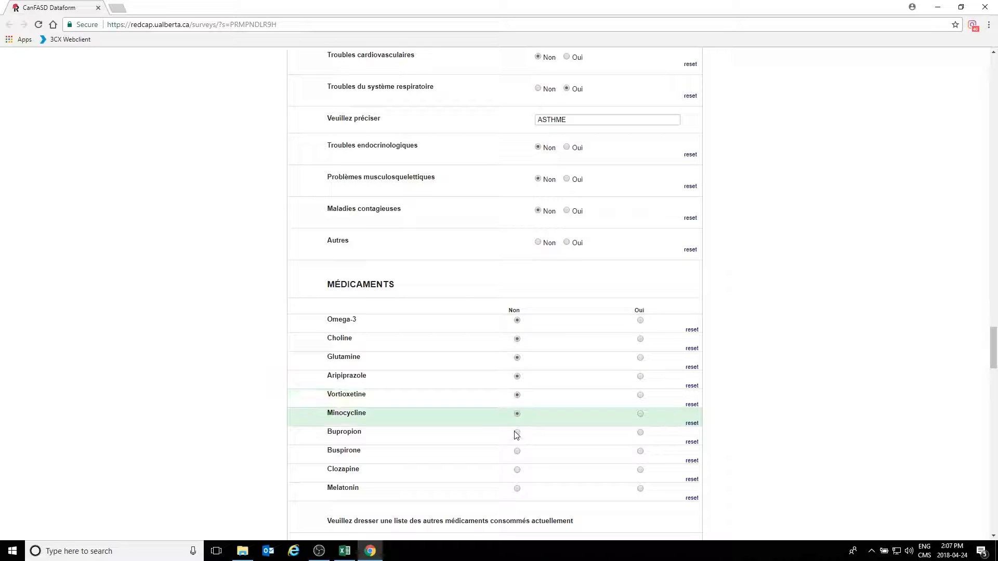
left_click(516, 433)
left_click(518, 451)
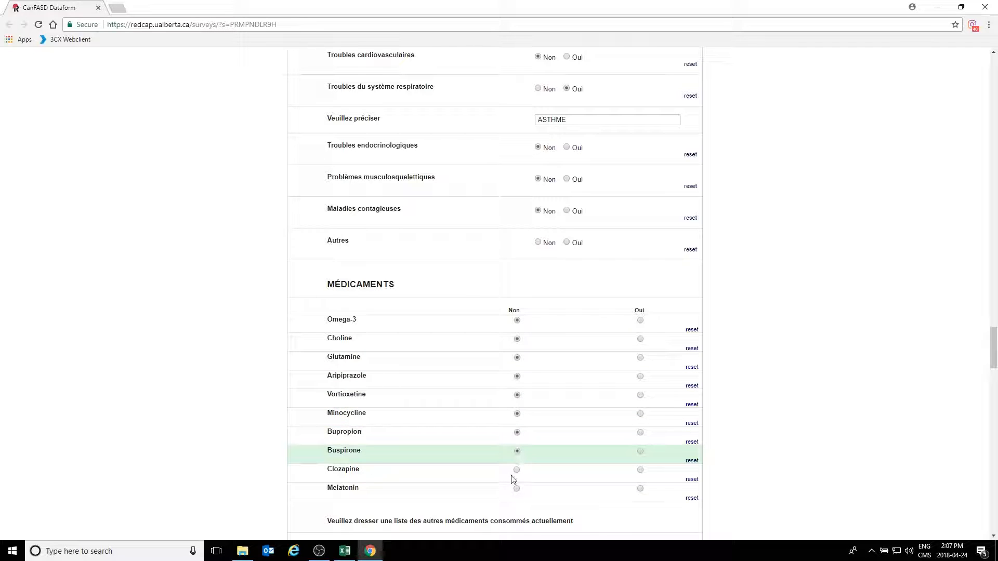
left_click(517, 471)
scroll(584, 461, "down", 5)
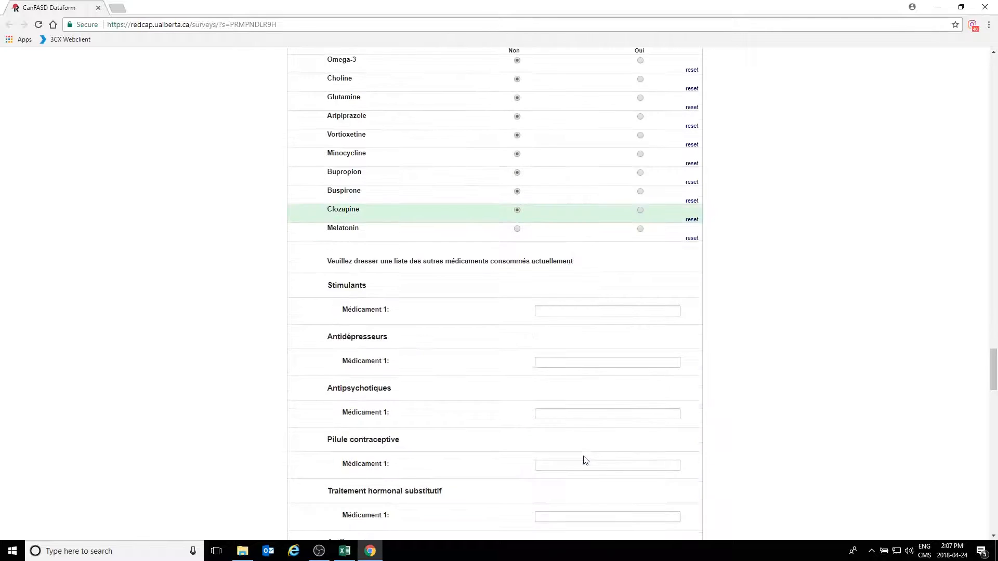
left_click(641, 229)
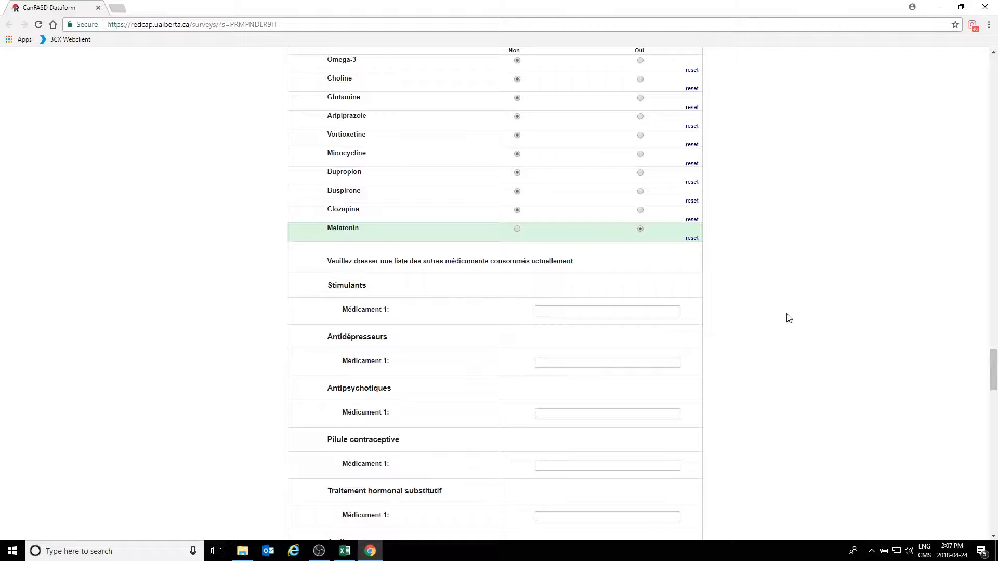
Enter VENTOLIN as Médicament 1 in the Autres category of currently taken medications
scroll(789, 318, "down", 5)
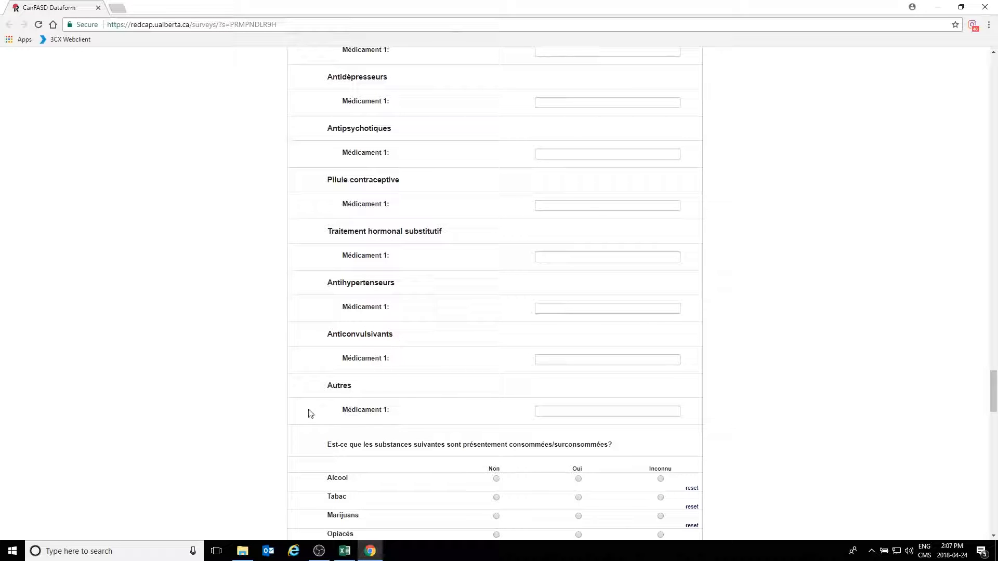
left_click(548, 413)
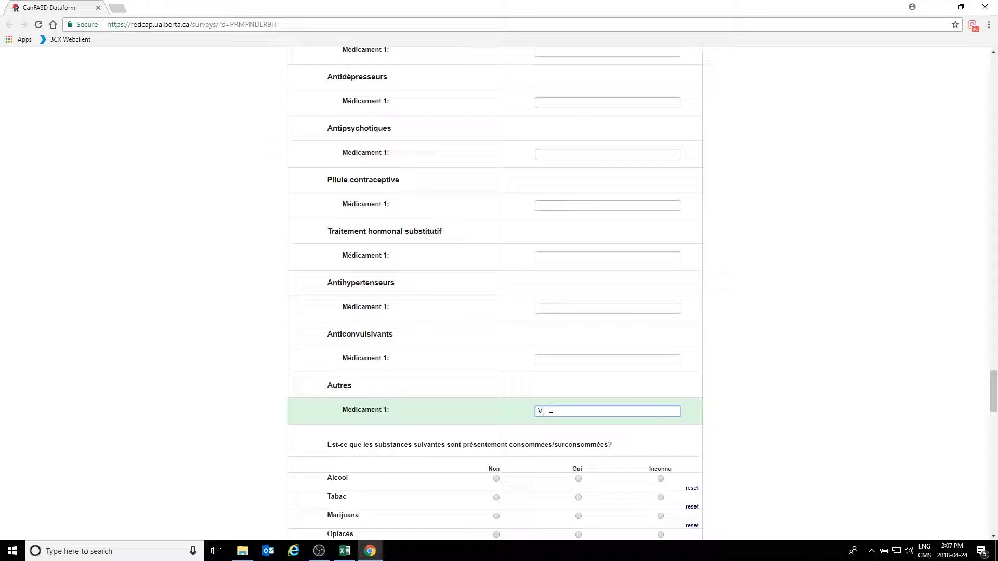
type("VENTI")
key("BackSpace")
type("OLIN")
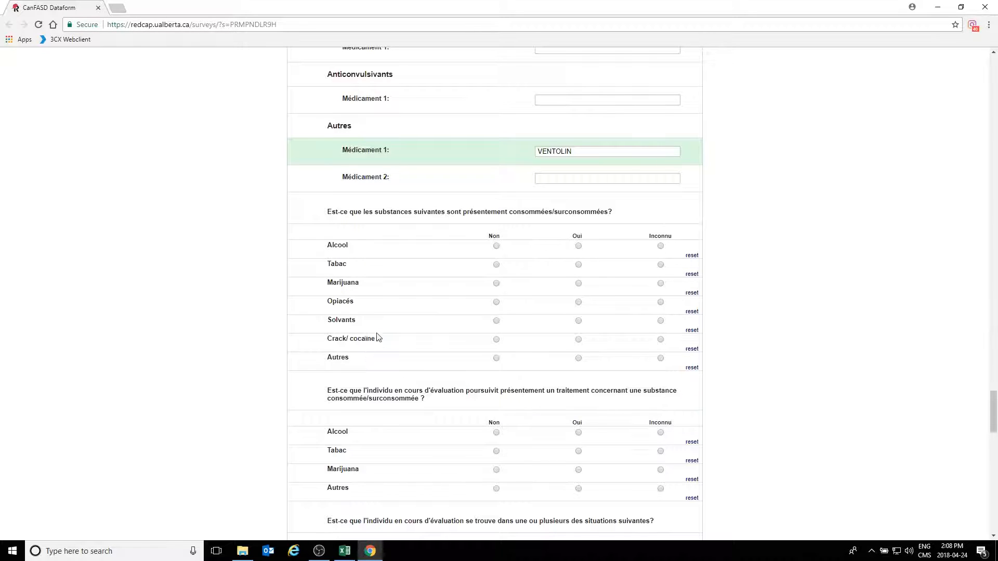
Answer Non for Alcool, Tabac and Marijuana in the question on substances currently consumed
left_click(497, 248)
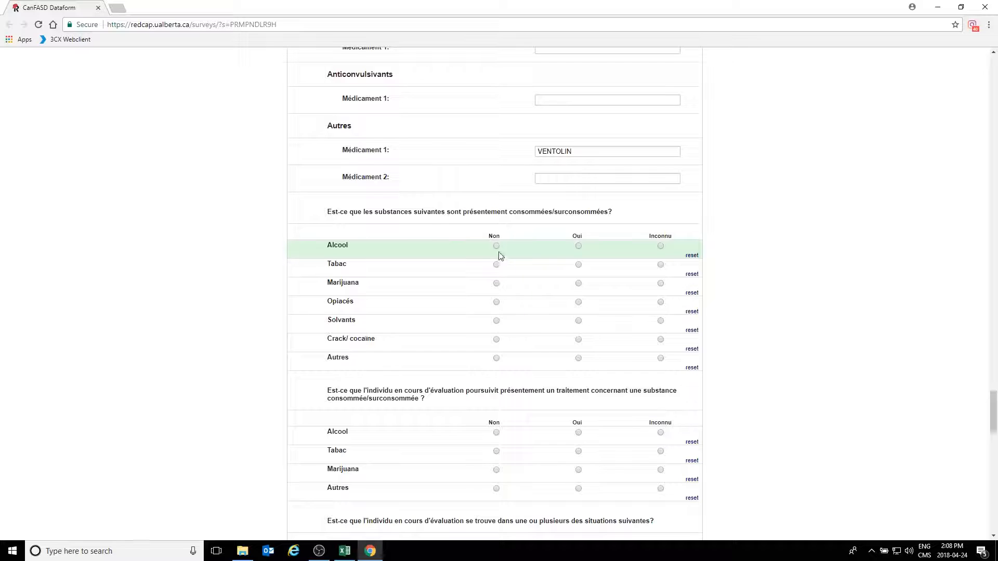
left_click(496, 247)
left_click(496, 266)
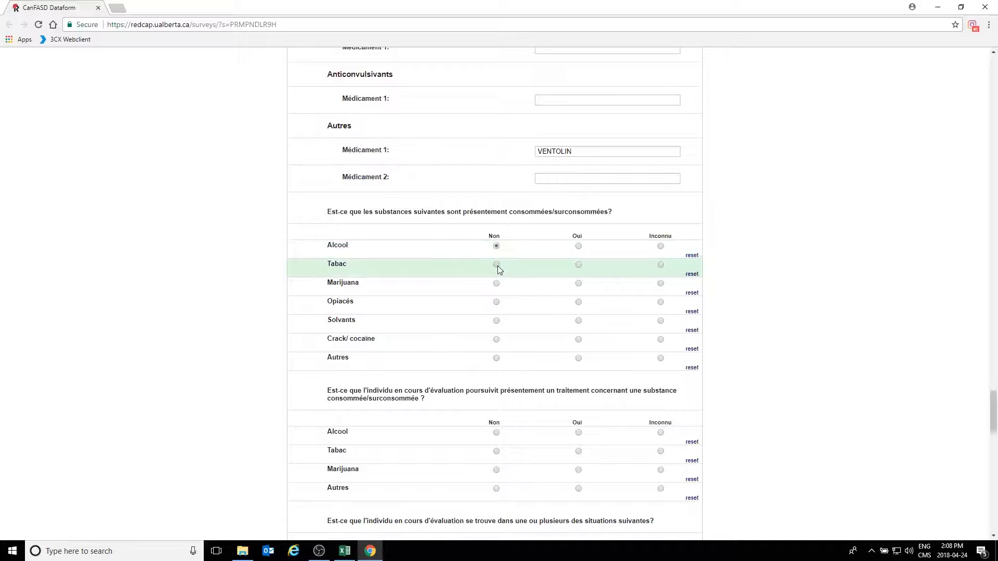
left_click(498, 285)
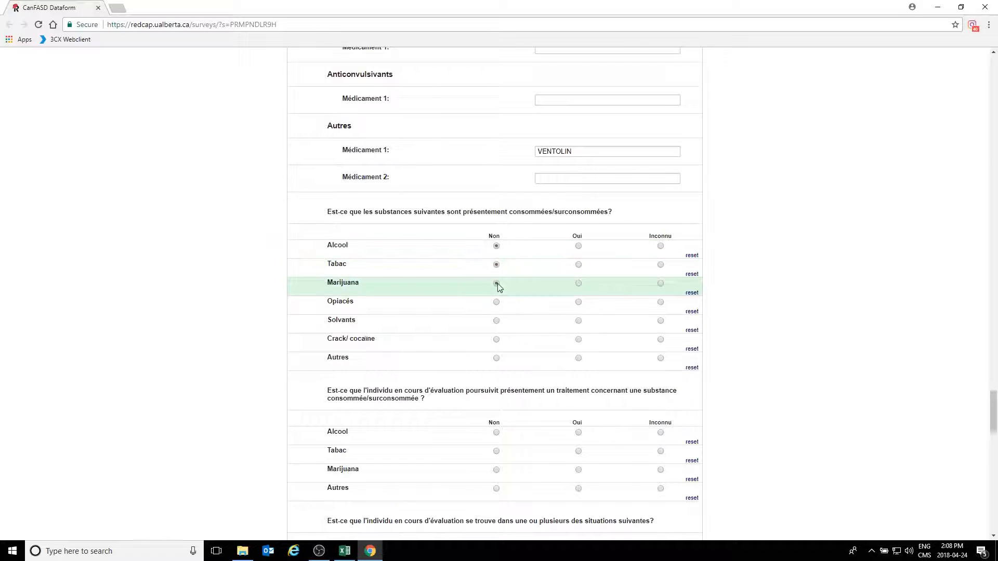
Reset the Marijuana answer under currently consumed substances, switch it between Non and Oui, and return it to Non
left_click(692, 293)
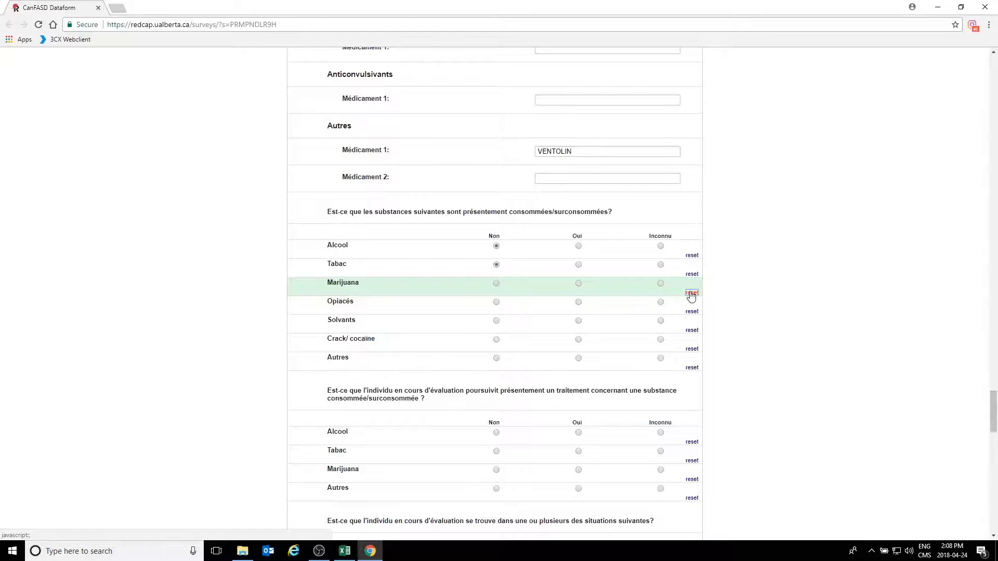
left_click(497, 285)
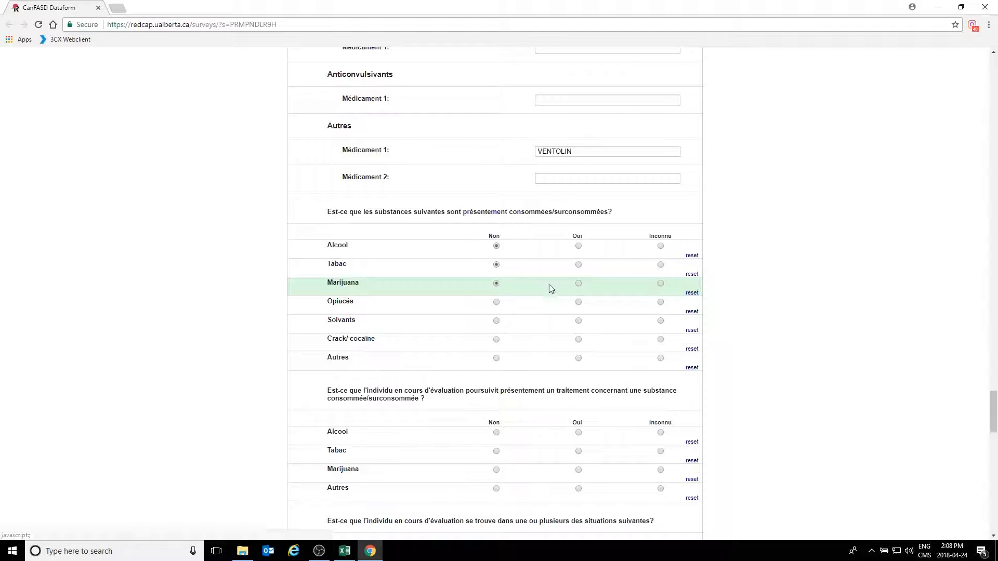
left_click(578, 284)
left_click(496, 284)
Answer Non for Opiacés, Solvants and Crack/cocaïne under currently consumed substances
left_click(496, 302)
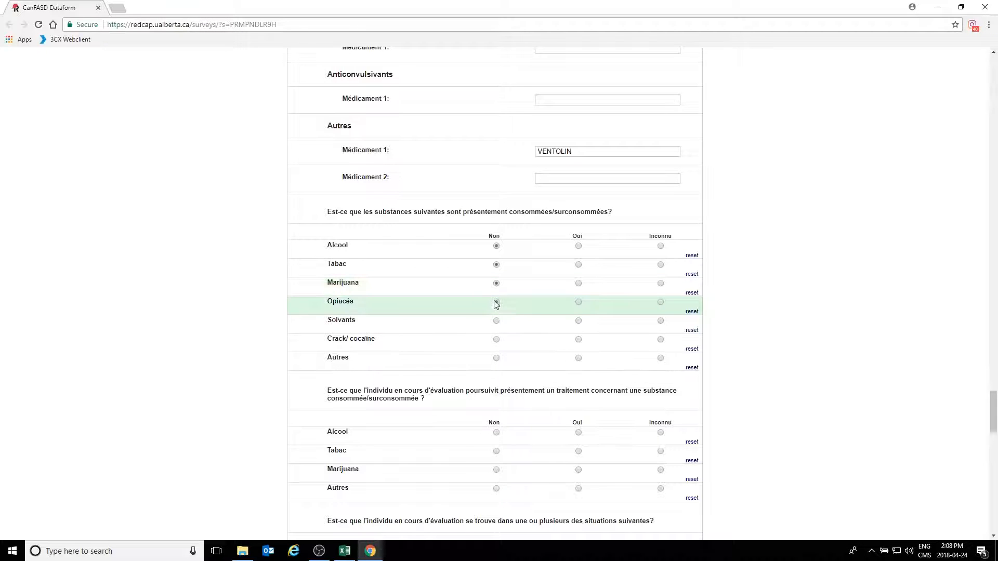
left_click(496, 321)
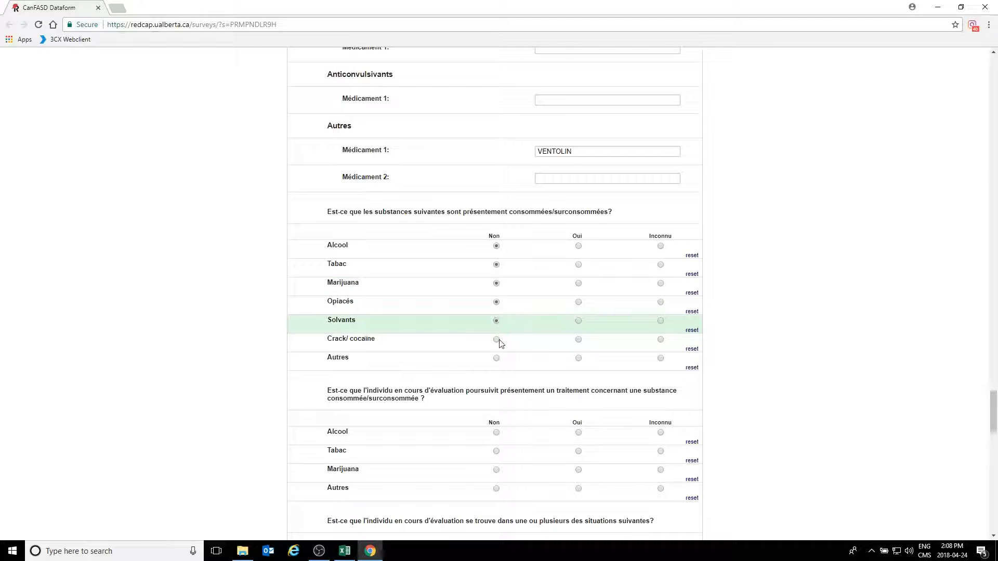
left_click(496, 340)
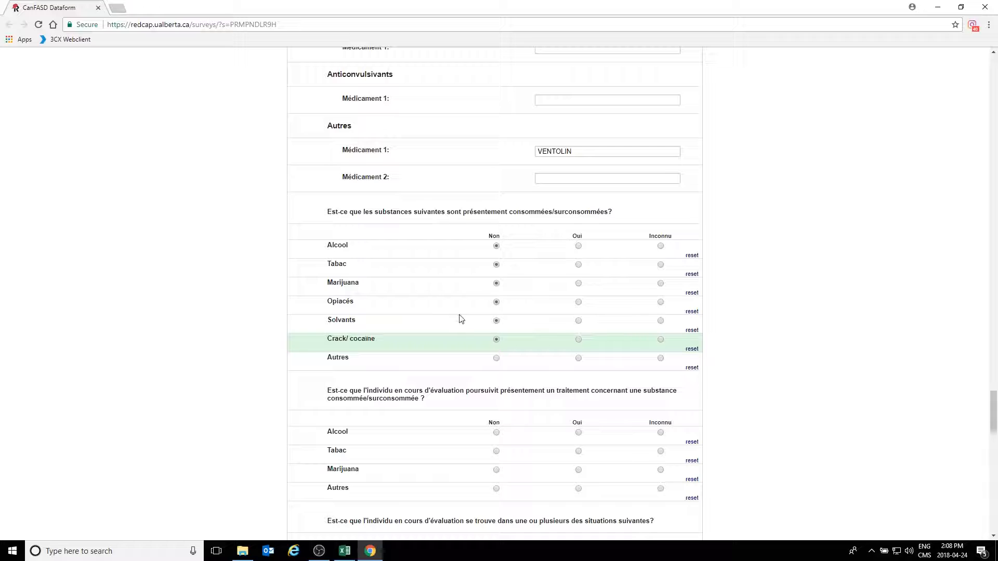
Answer Non for Alcool, Tabac and Marijuana in the question on current treatment for a consumed substance
scroll(376, 344, "down", 5)
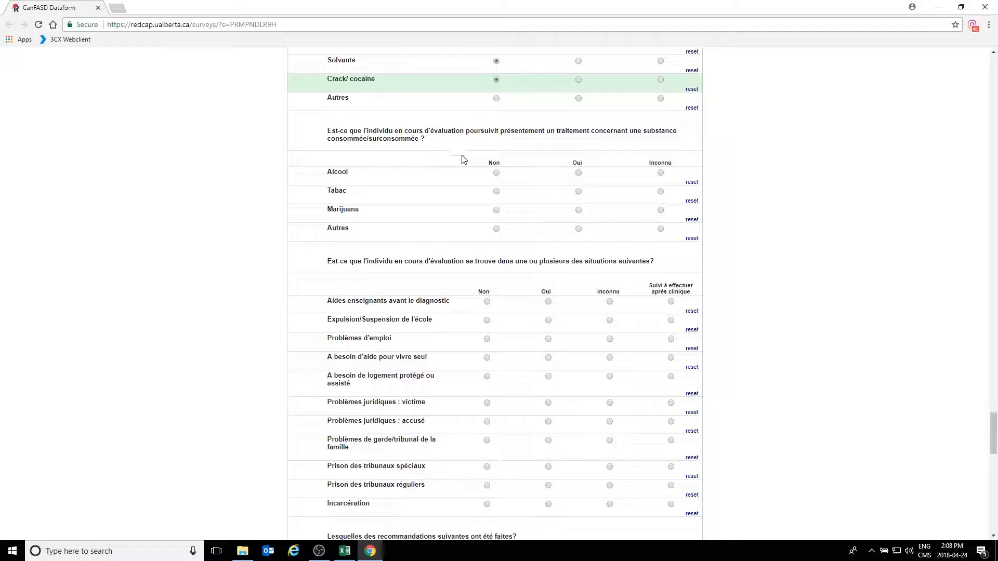
left_click(496, 176)
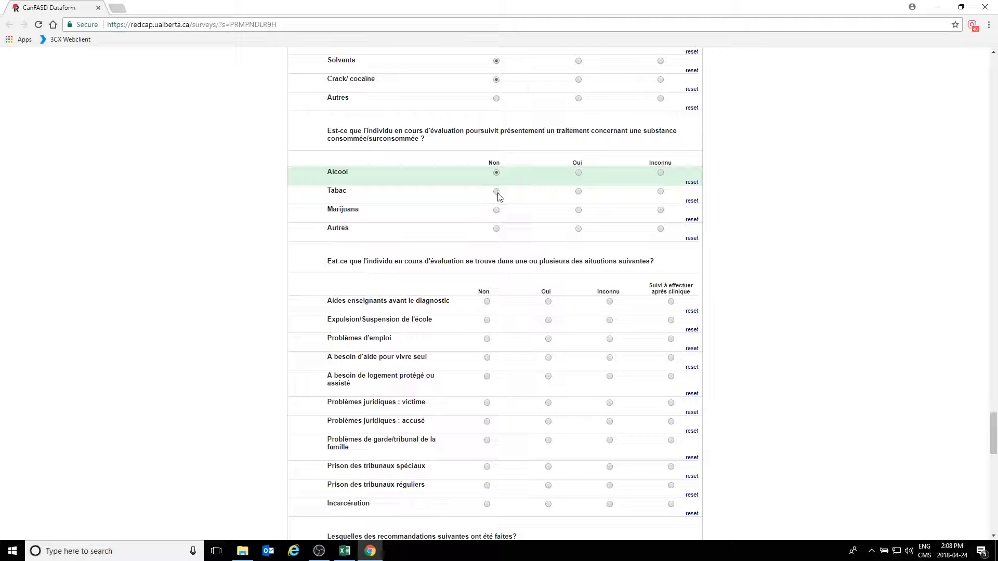
left_click(497, 192)
left_click(496, 210)
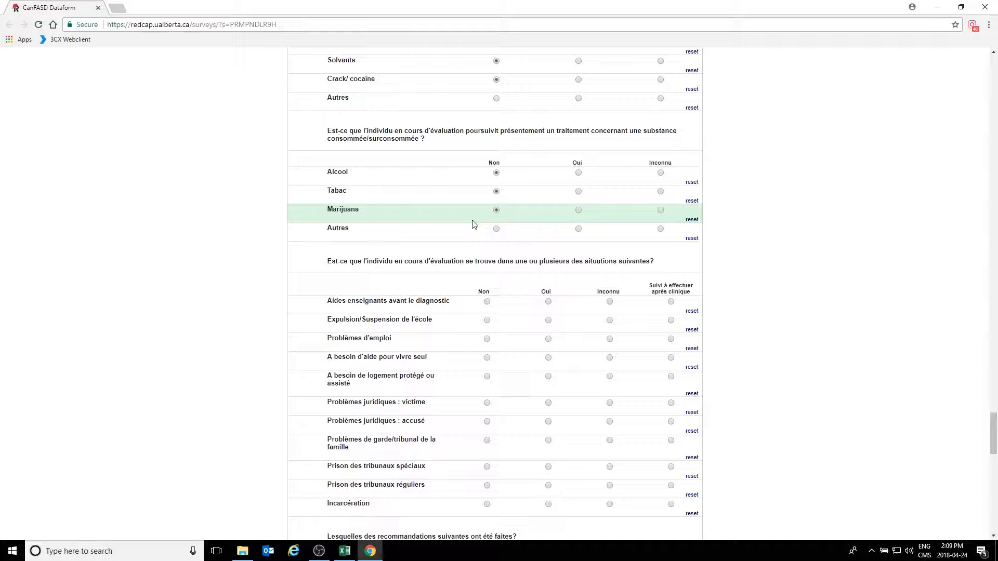
In the situations question, answer Oui for Aides enseignants avant le diagnostic and A besoin d'aide pour vivre seul, Non for Expulsion/Suspension and Problèmes d'emploi
scroll(474, 225, "down", 5)
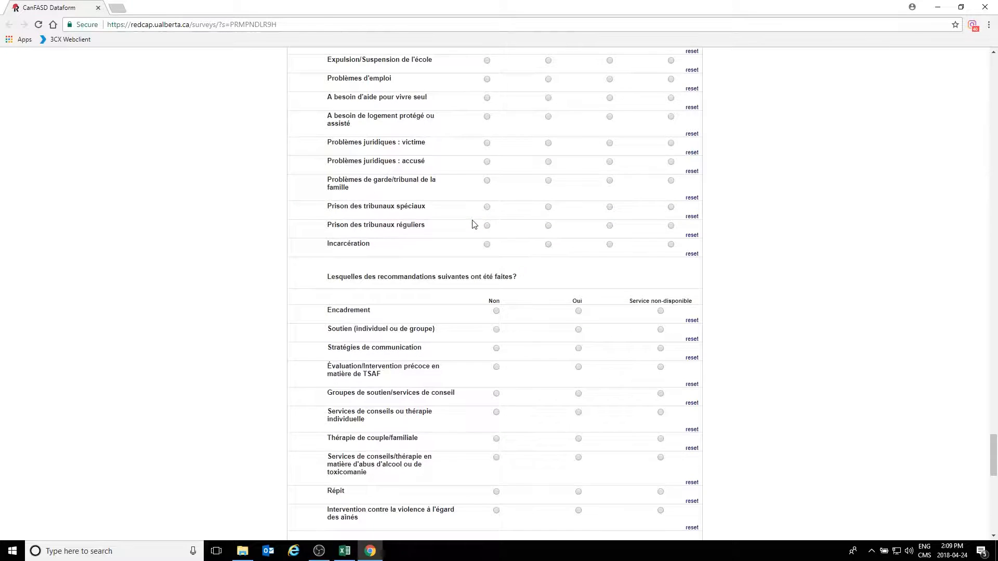
scroll(474, 225, "up", 5)
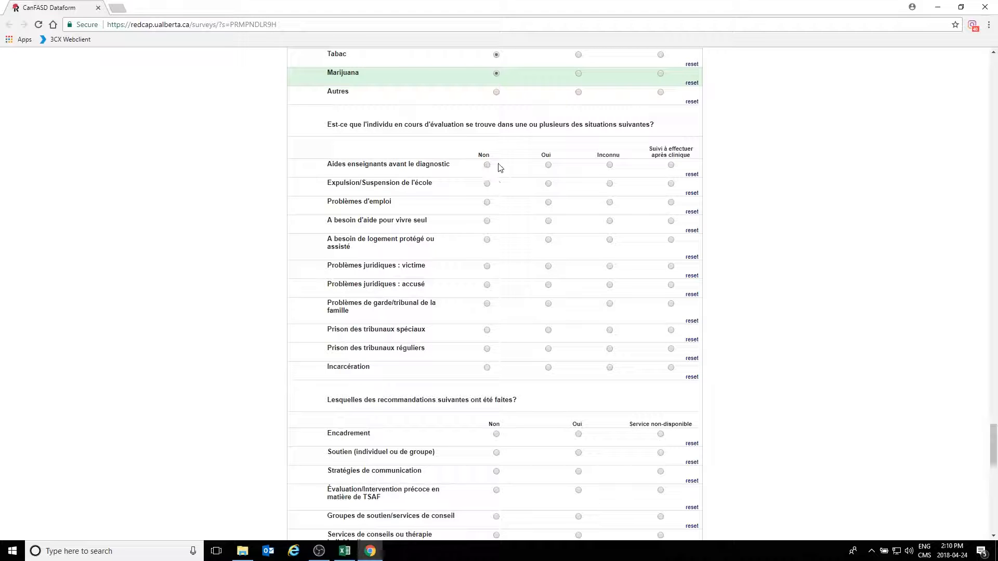
left_click(548, 165)
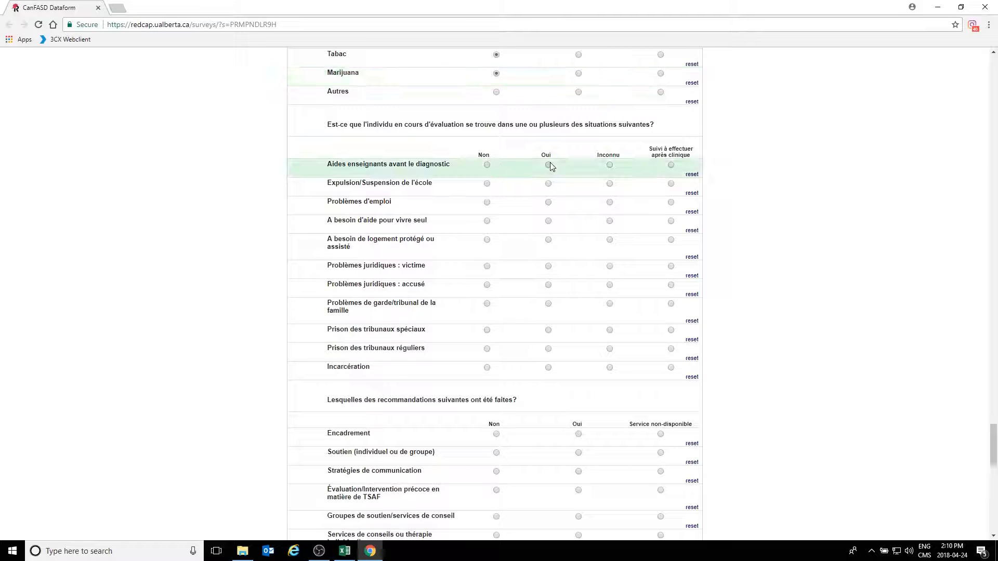
left_click(487, 184)
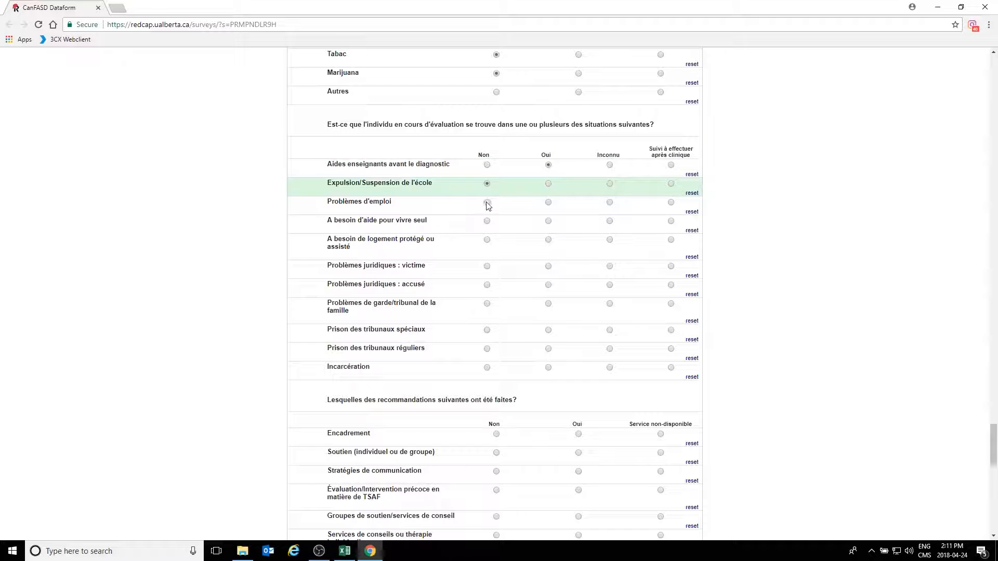
left_click(487, 203)
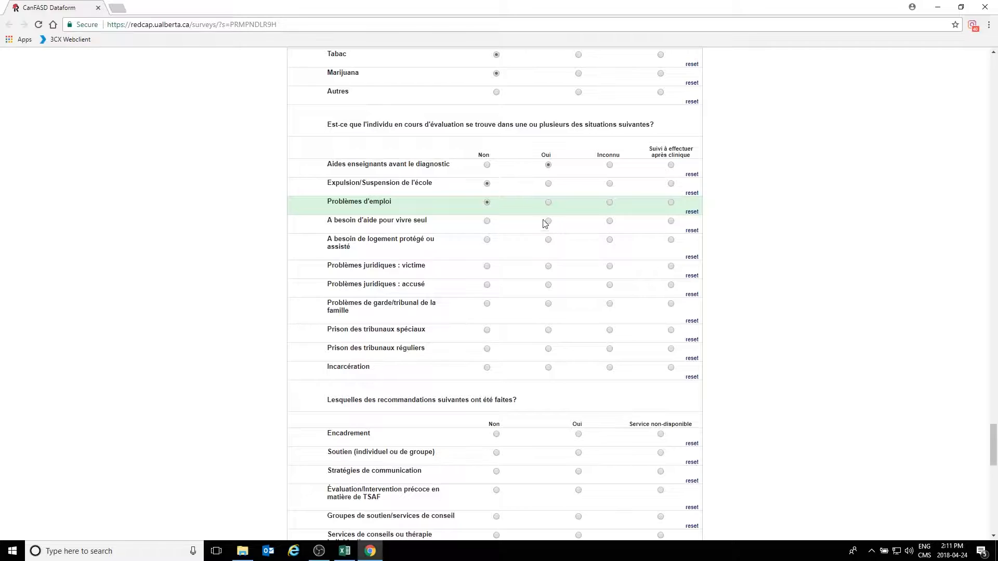
left_click(547, 222)
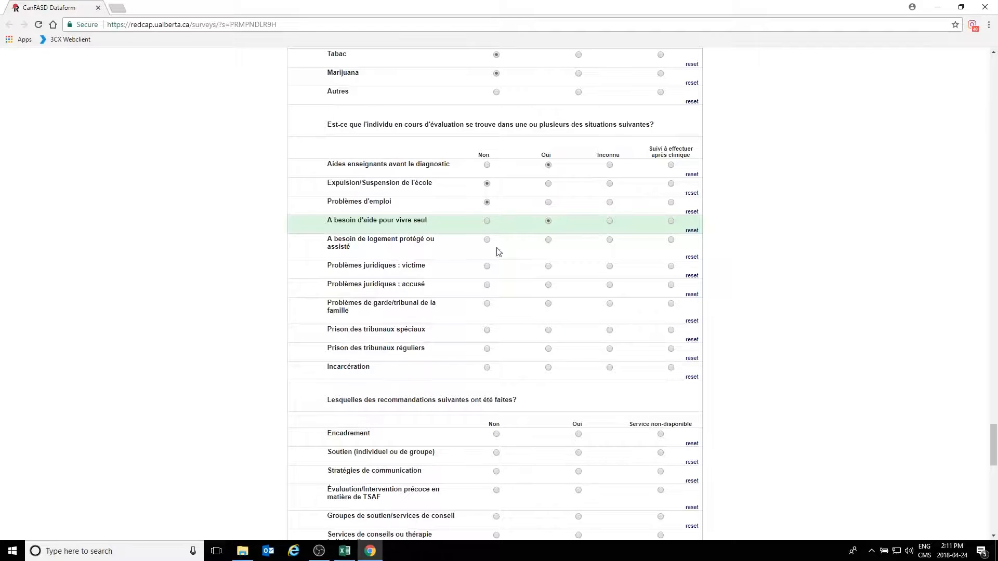
Answer Oui for Problèmes juridiques : accusé and Non for every other situation from A besoin de logement protégé ou assisté through Incarcération
left_click(487, 267)
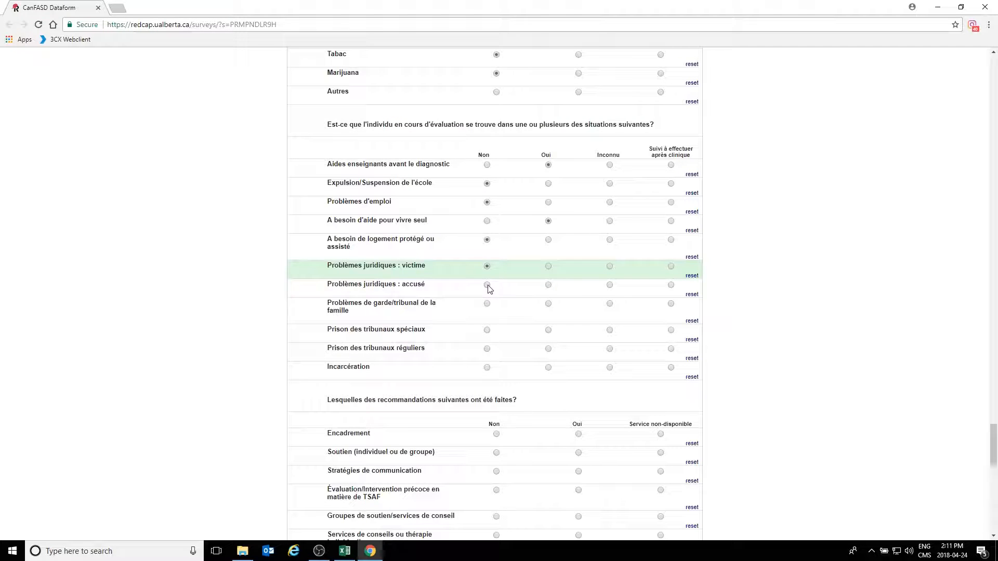
left_click(487, 286)
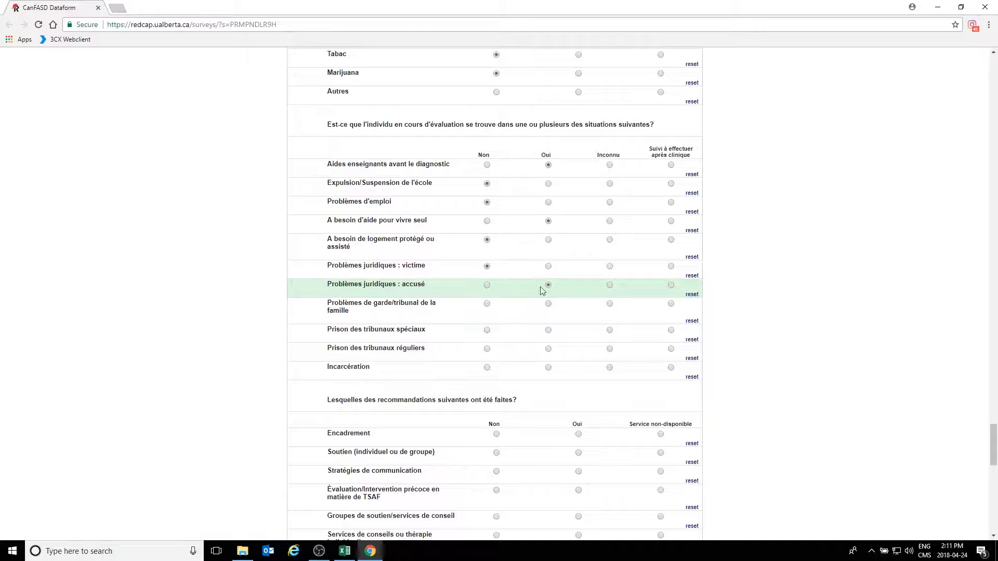
left_click(487, 304)
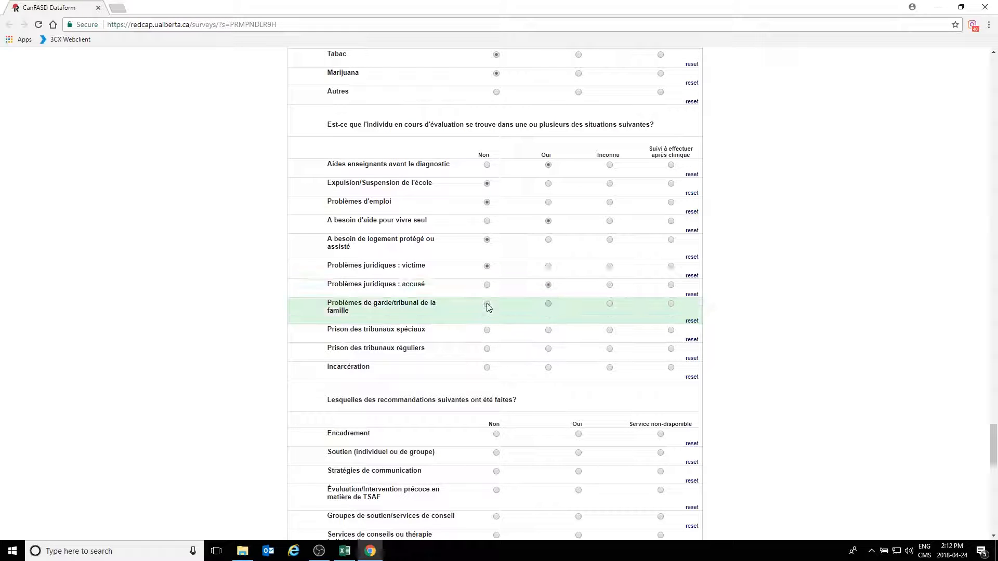
left_click(487, 333)
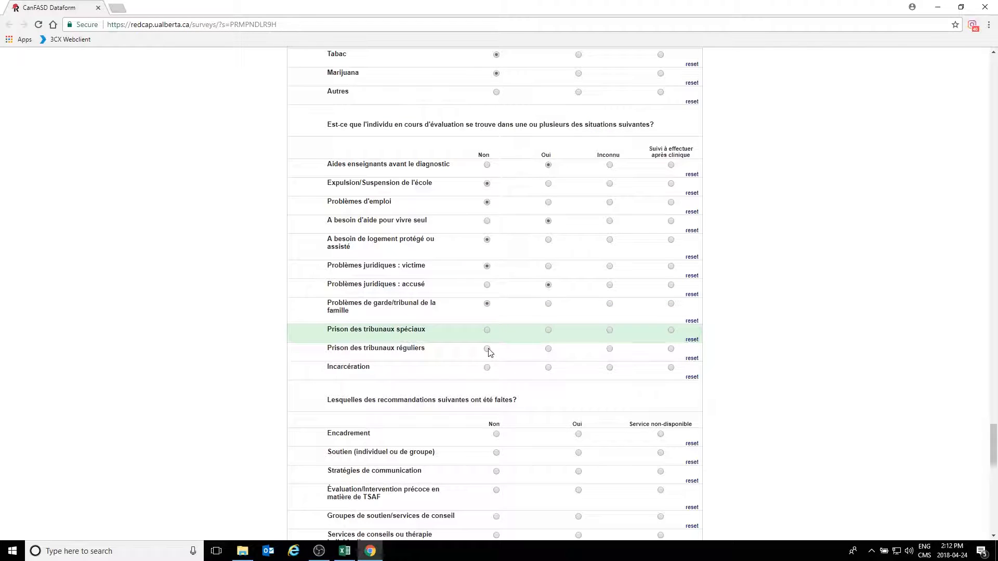
left_click(488, 350)
left_click(487, 368)
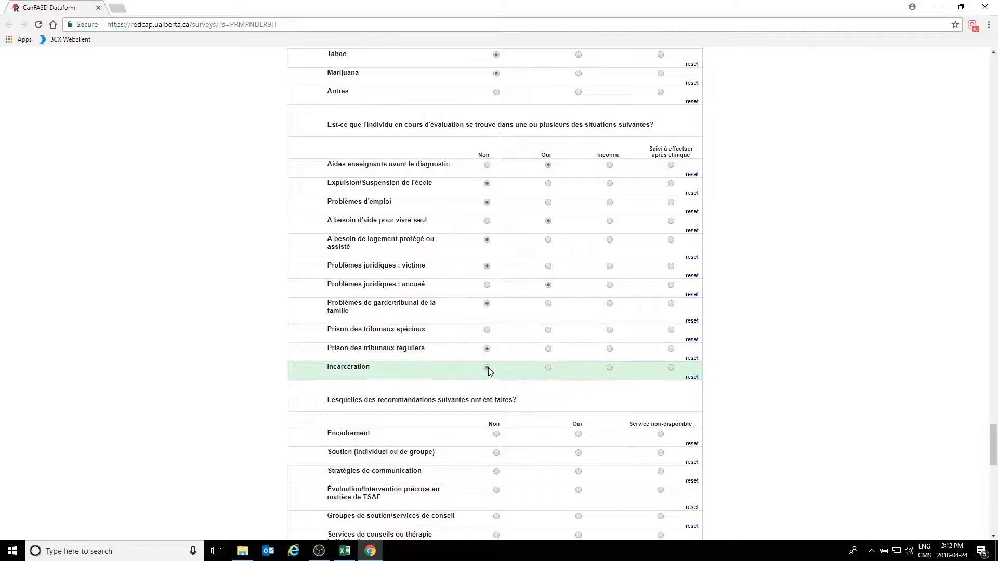
left_click(488, 331)
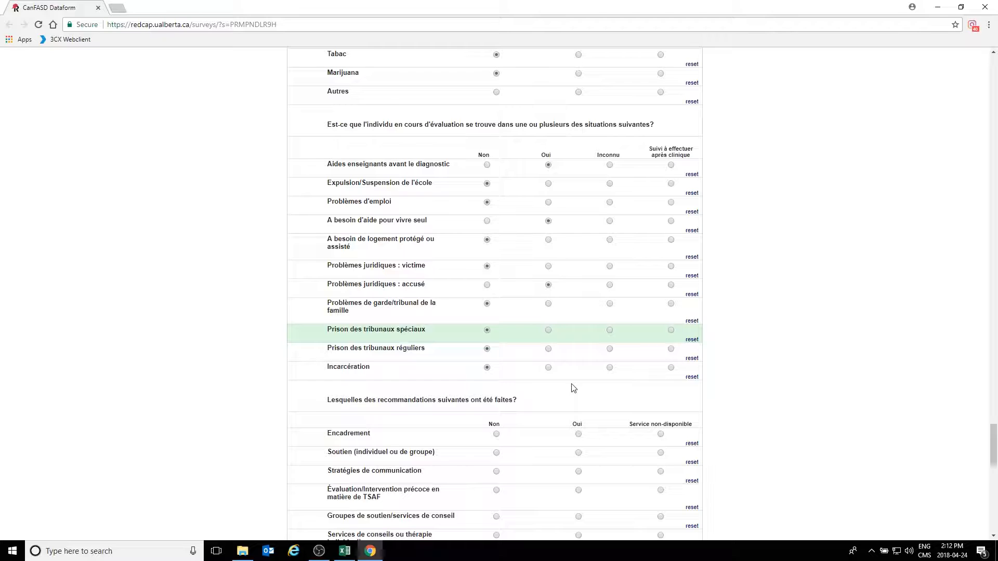
scroll(818, 324, "down", 5)
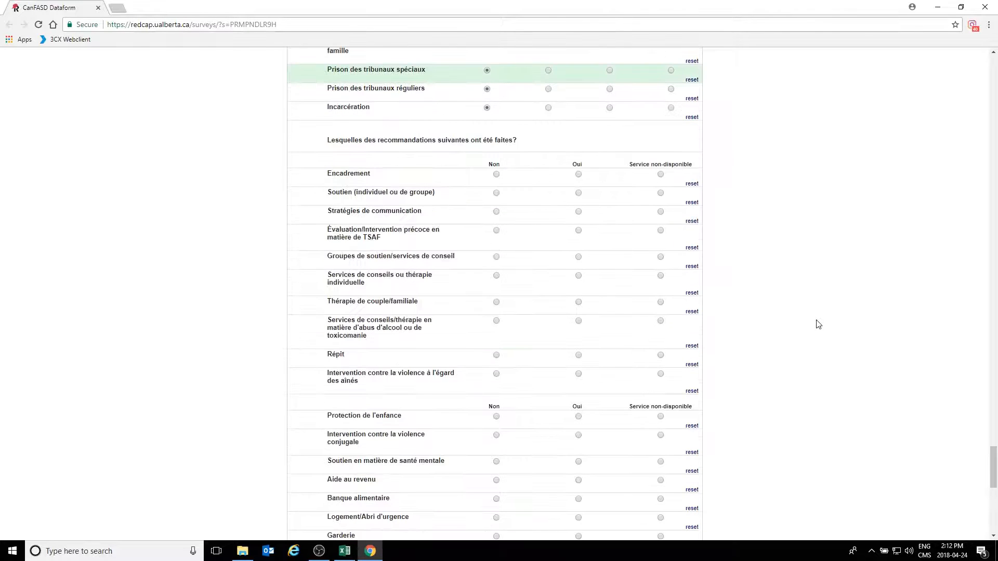